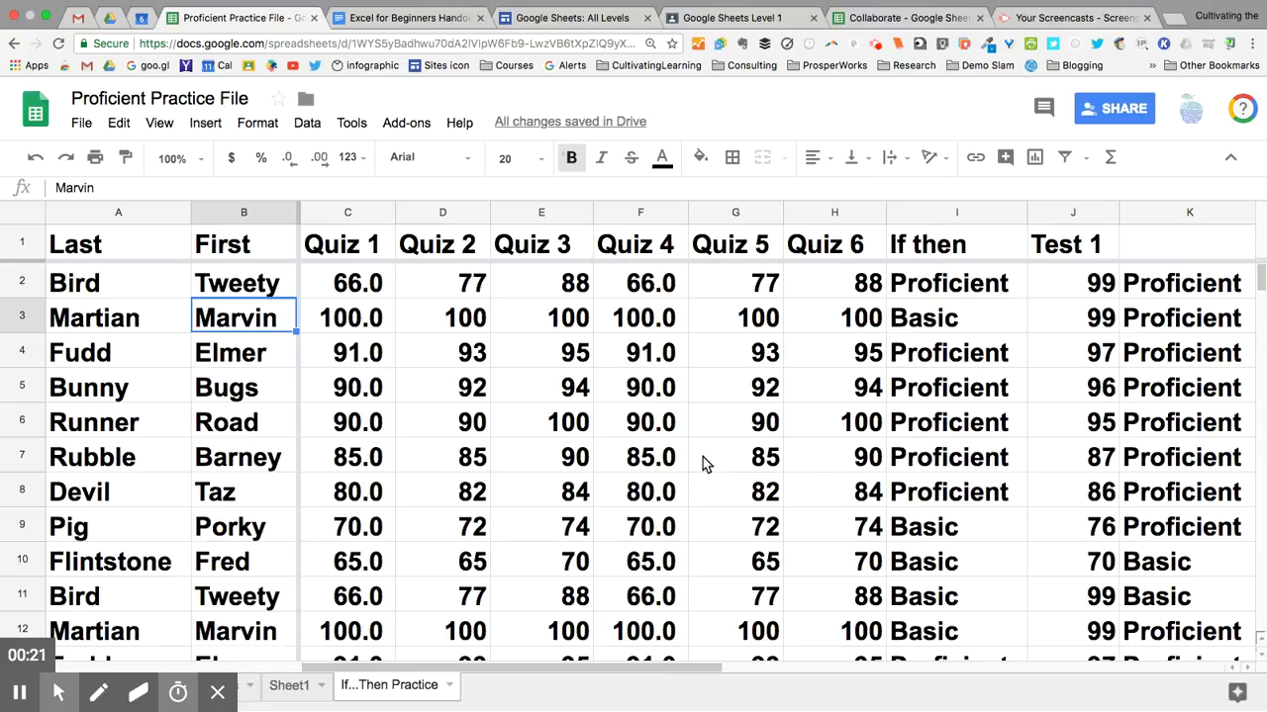
# Step: Select the names and quiz scores in A1:I5 of the If...Then Practice sheet
pyautogui.moveTo(138, 239)
pyautogui.mouseDown()
pyautogui.moveTo(178, 283)
pyautogui.moveTo(472, 359)
pyautogui.moveTo(957, 393)
pyautogui.mouseUp()
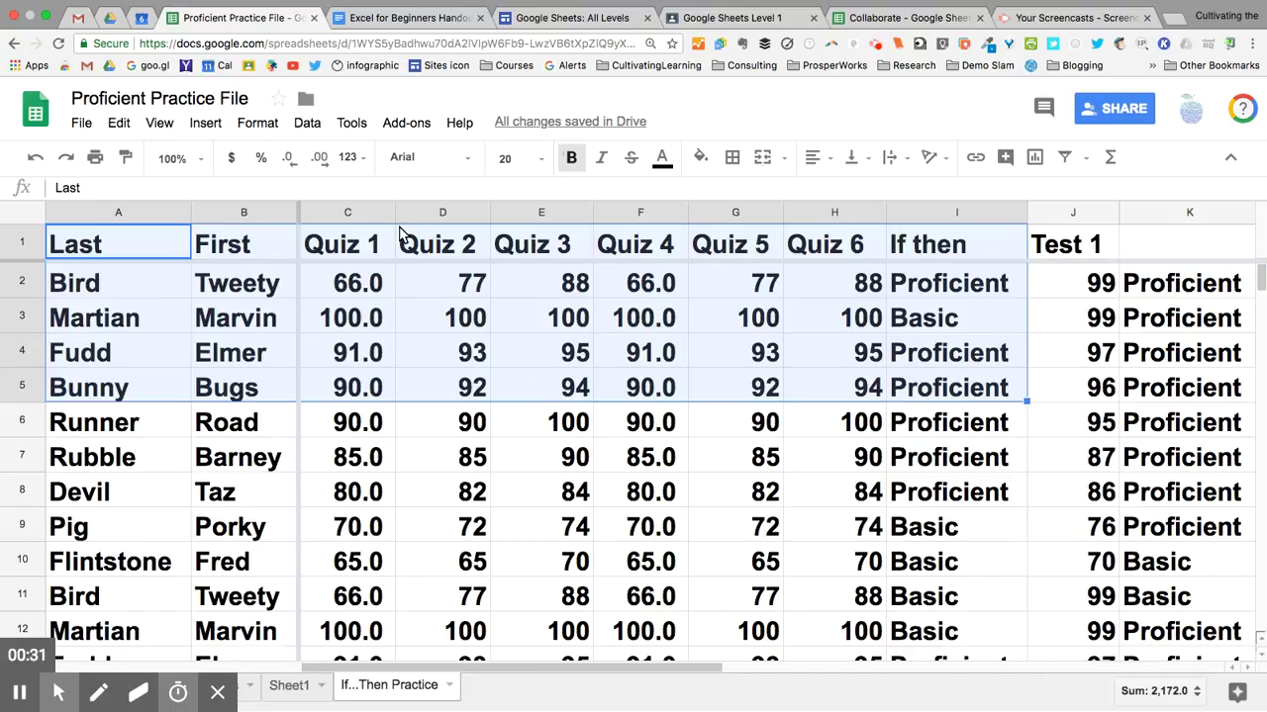
pyautogui.click(85, 127)
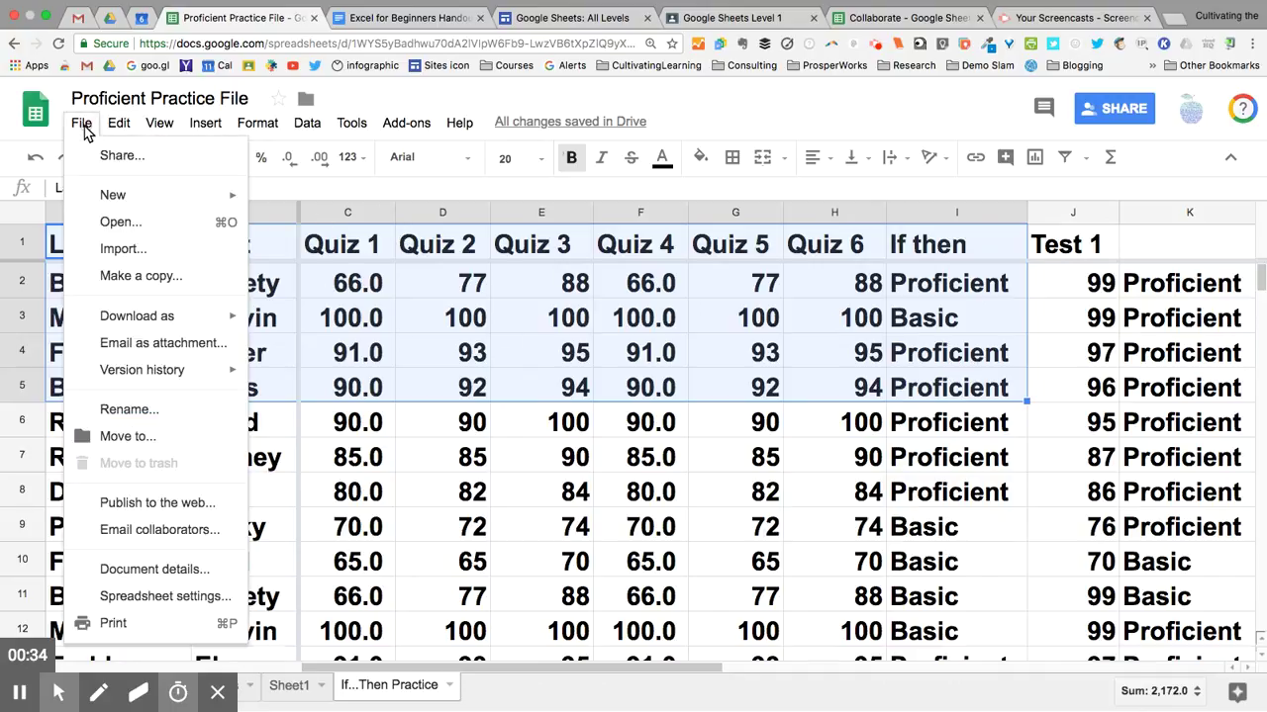
# Step: Bring up Print settings from the File menu for the current sheet
pyautogui.click(108, 624)
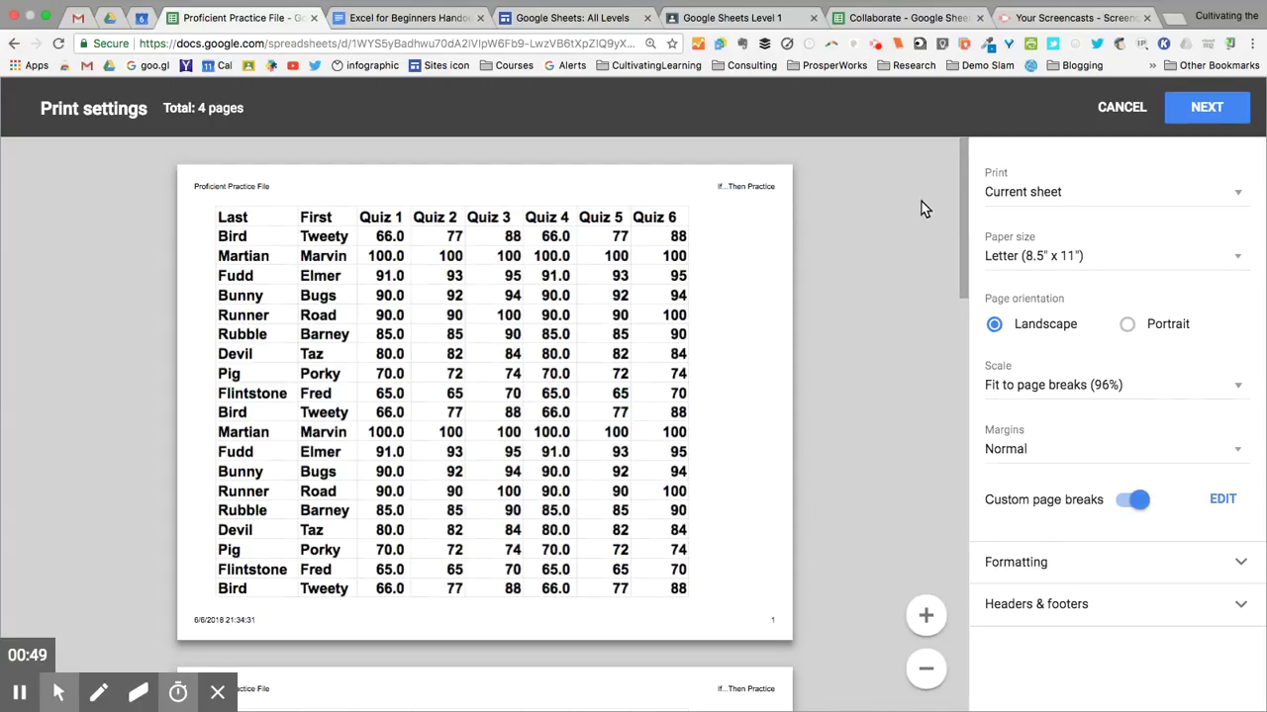
pyautogui.click(1073, 195)
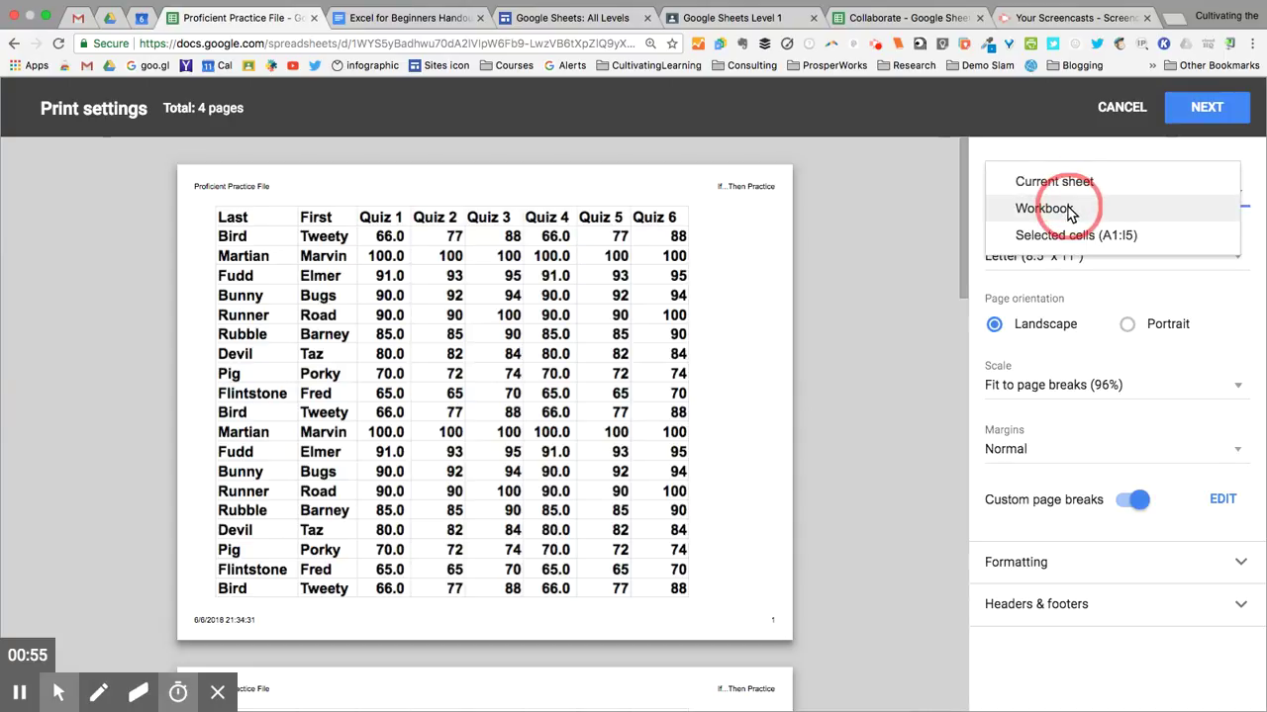
# Step: Set the print range to Workbook and scroll through the six-page preview
pyautogui.click(1069, 210)
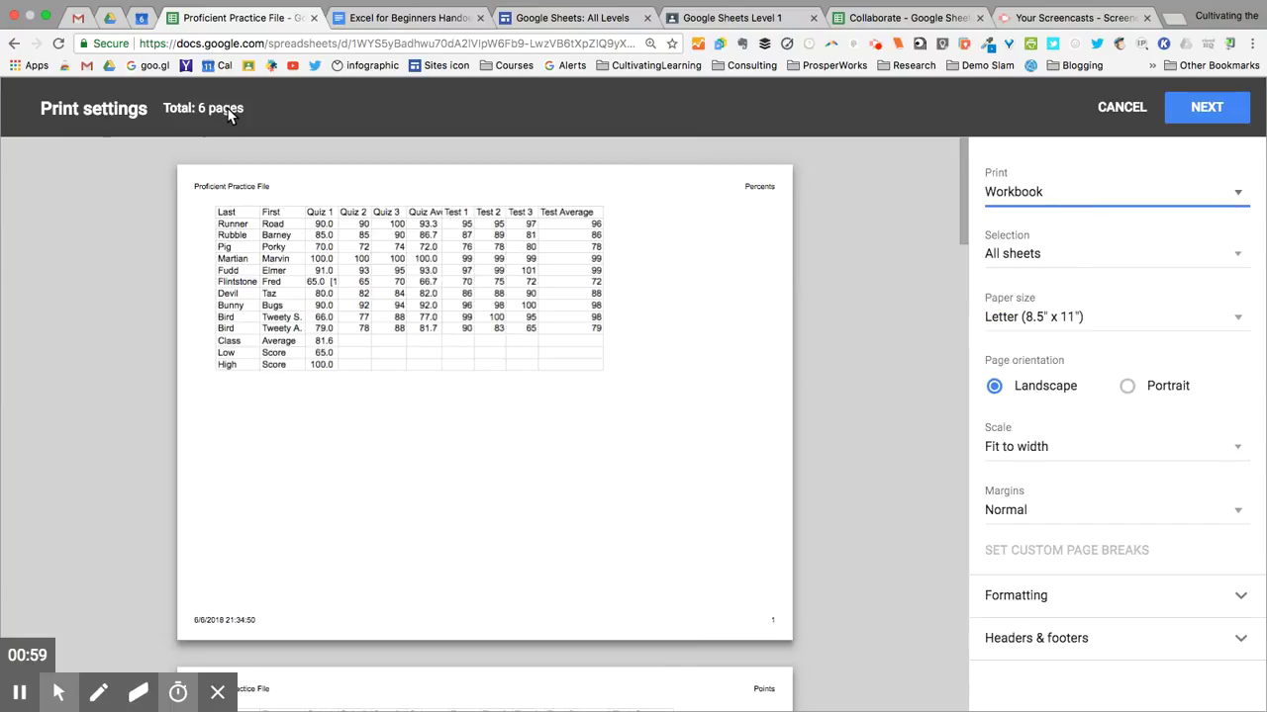
pyautogui.click(225, 115)
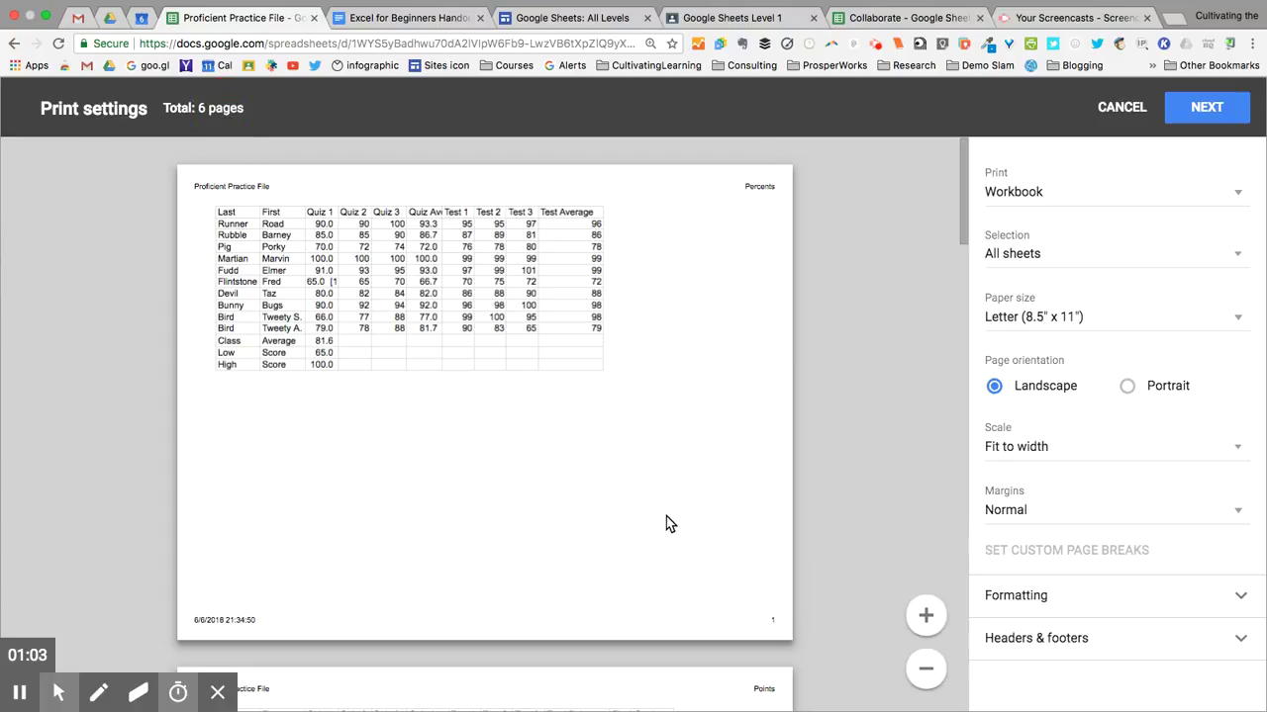
pyautogui.scroll(-10, 666, 524)
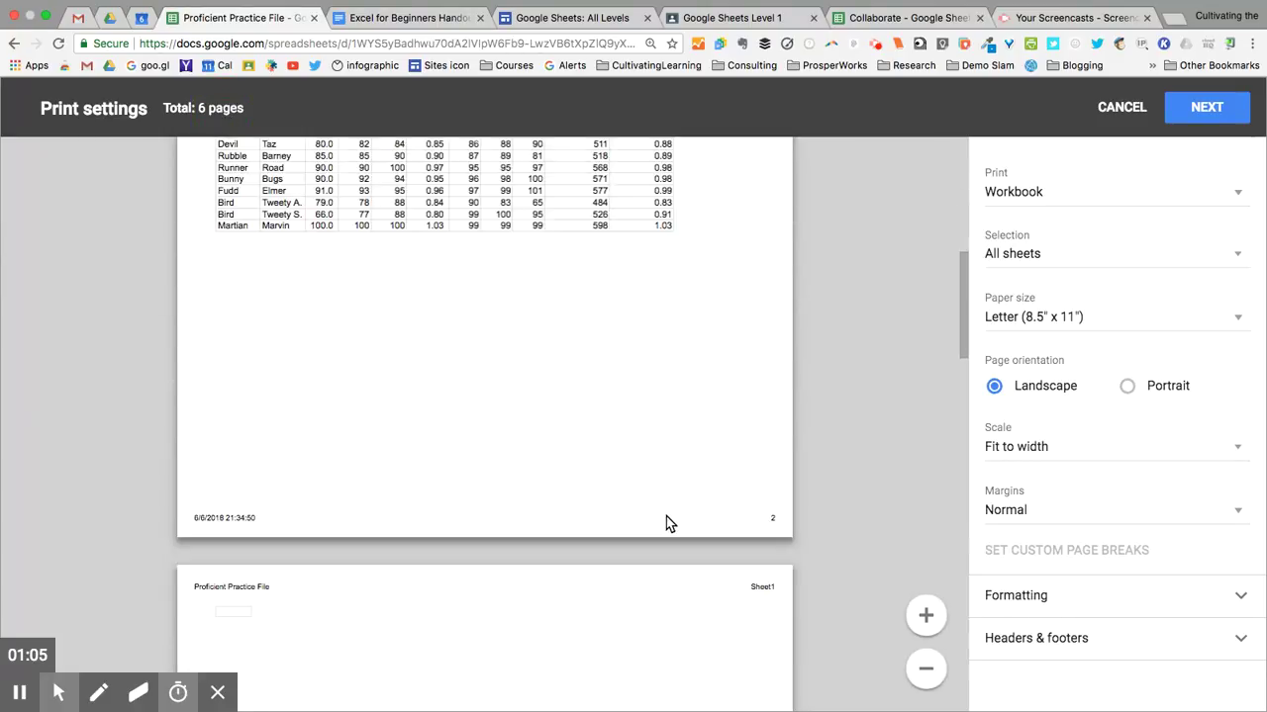
pyautogui.scroll(-10, 666, 523)
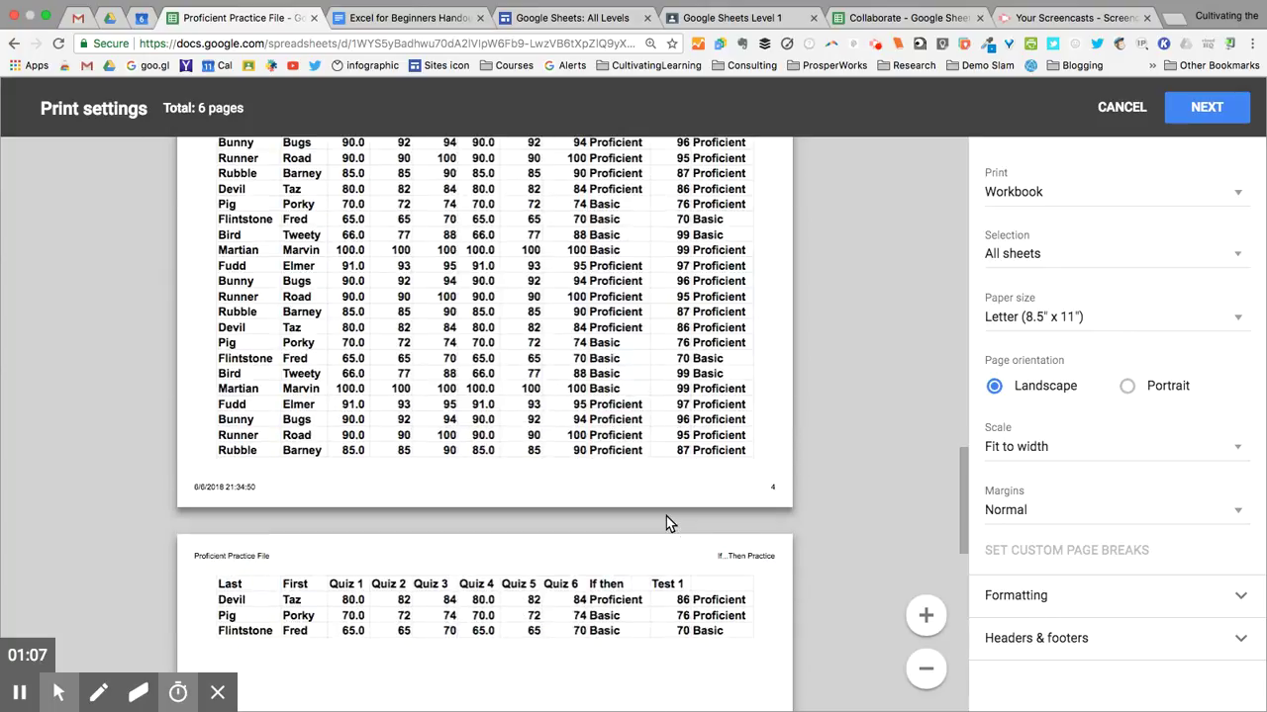
pyautogui.scroll(-10, 666, 523)
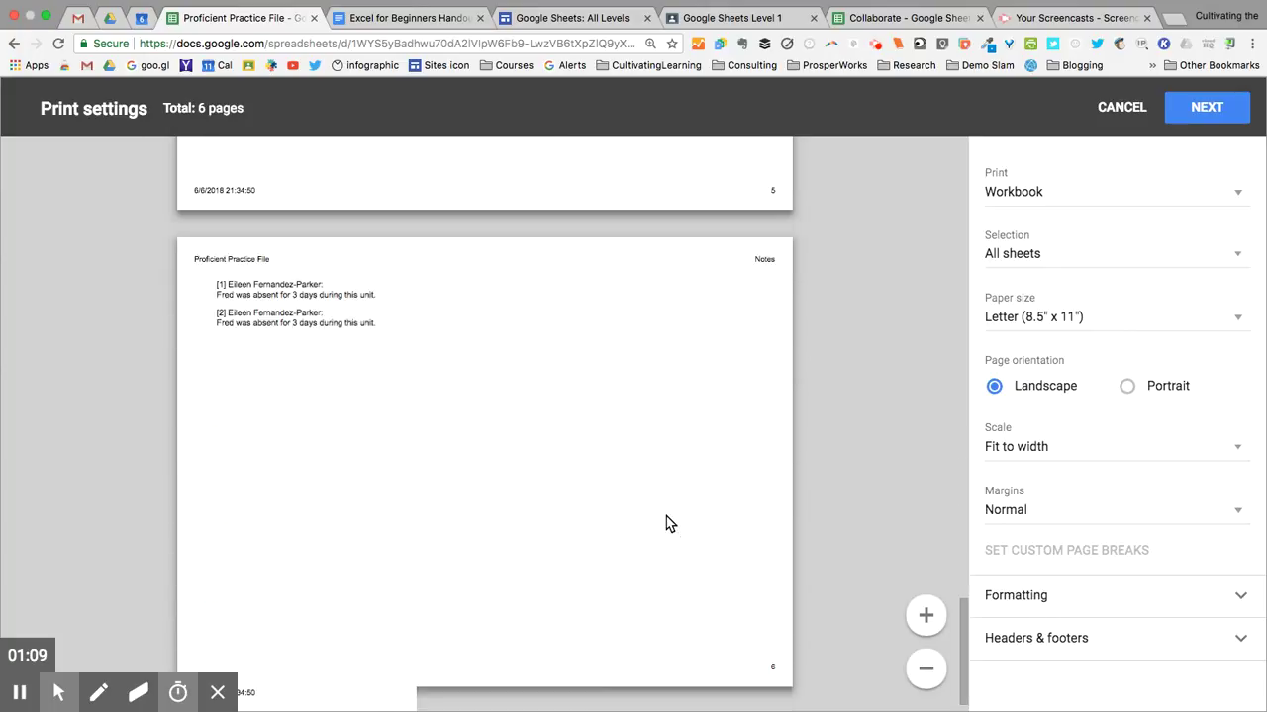
pyautogui.click(243, 271)
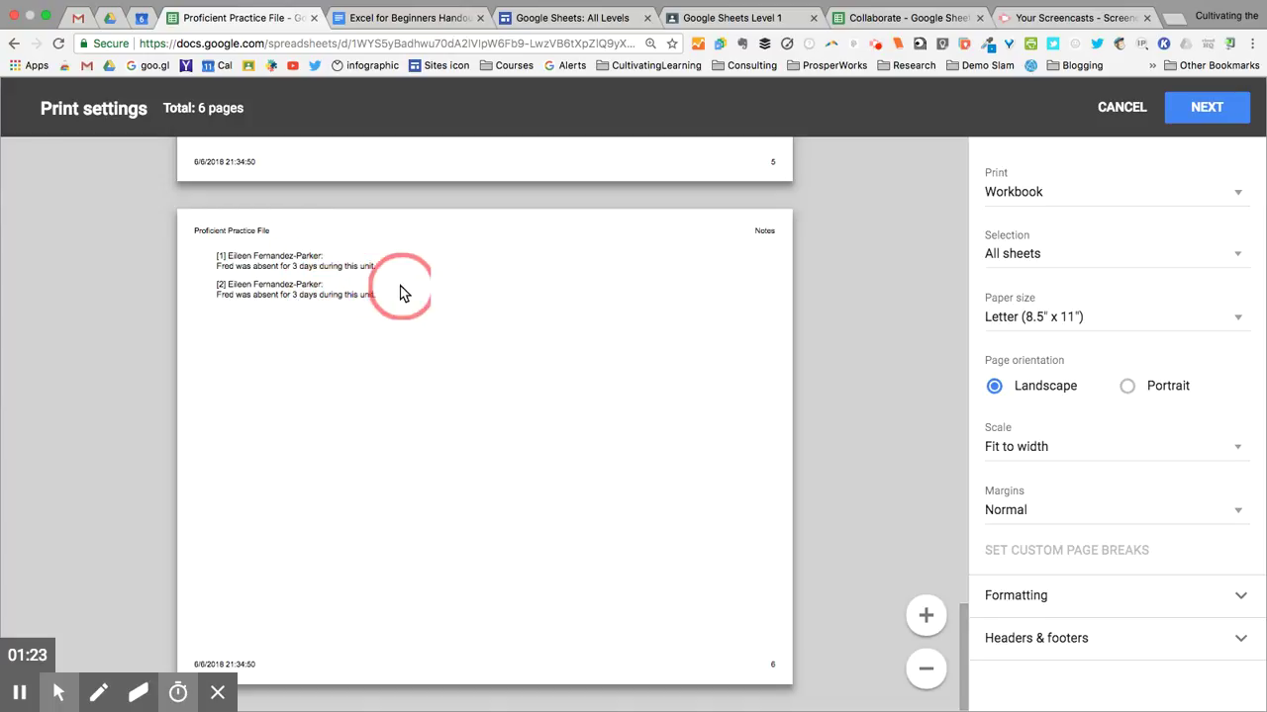
pyautogui.scroll(3, 597, 394)
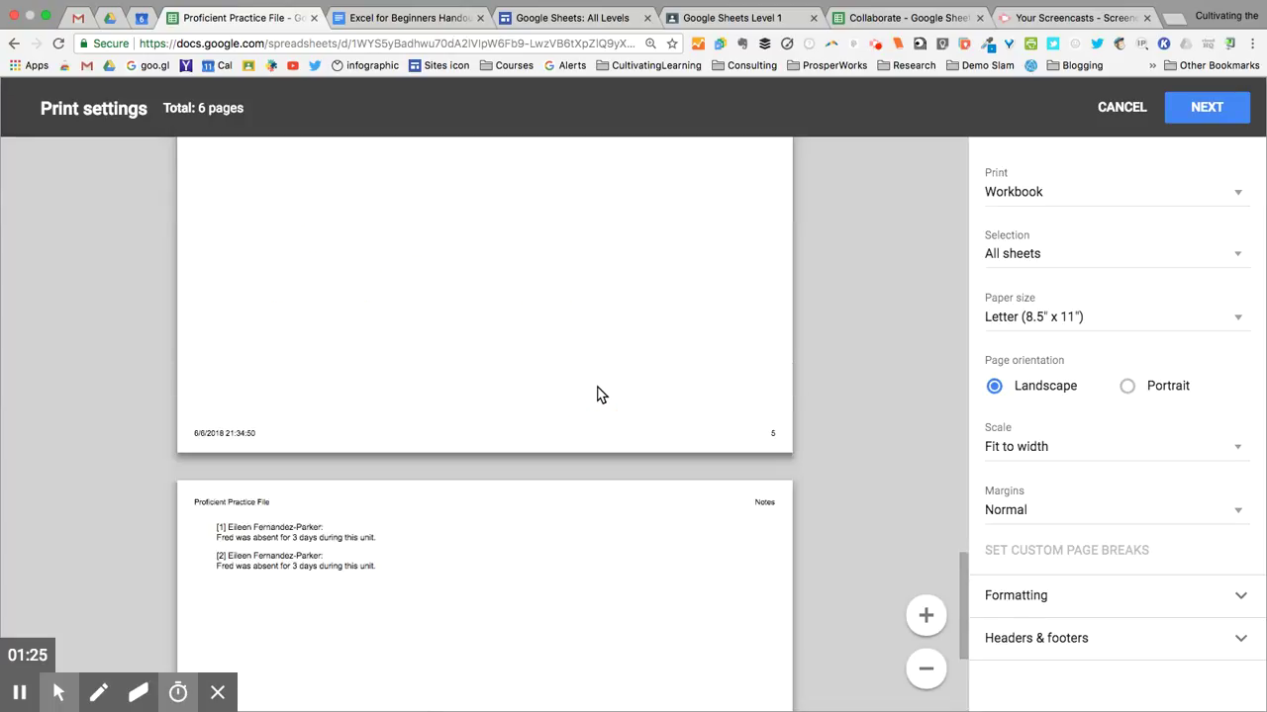
pyautogui.scroll(20, 597, 393)
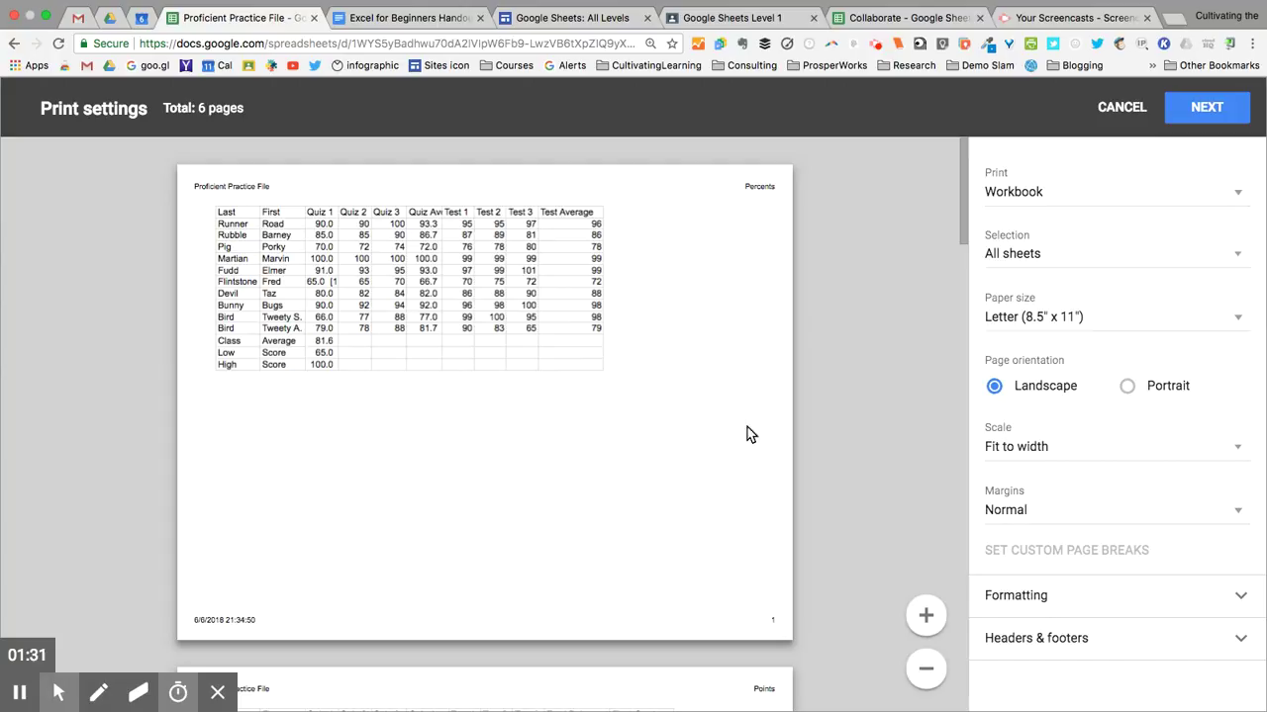
pyautogui.click(1009, 192)
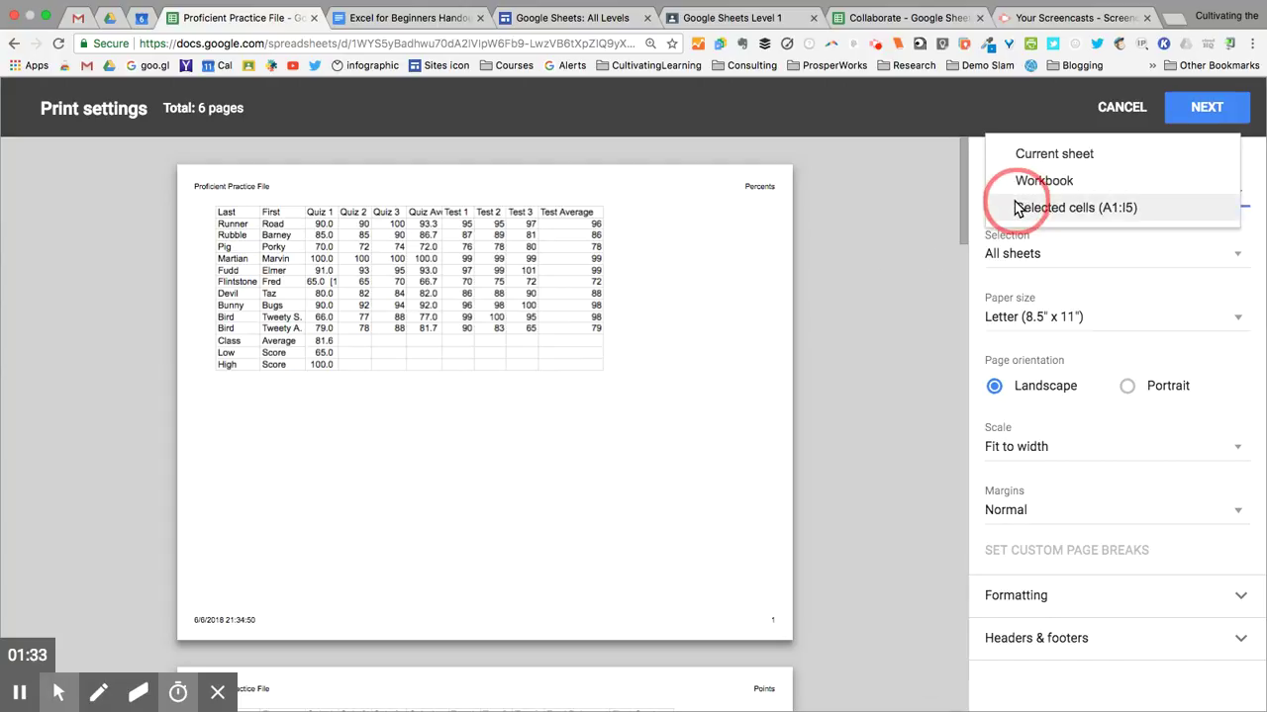
# Step: Try Selected cells A1:I5, then set the print range back to Current sheet (2 pages)
pyautogui.click(1019, 209)
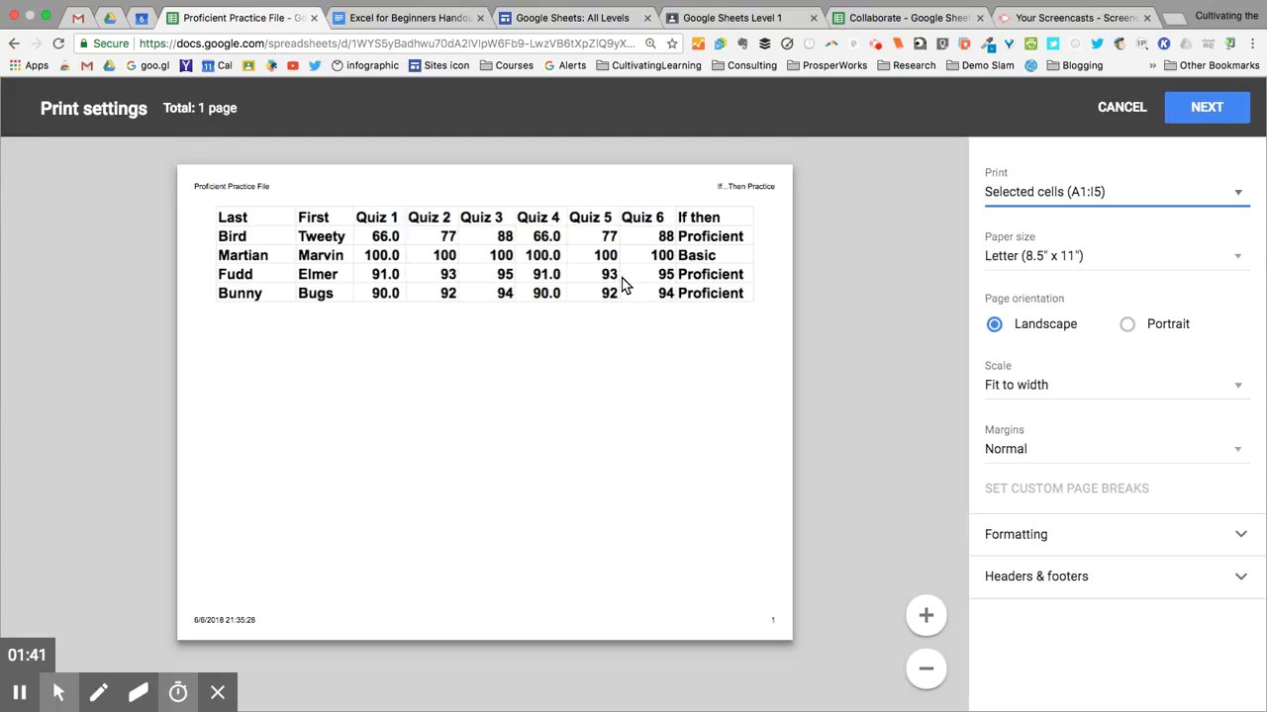
pyautogui.click(1019, 202)
pyautogui.click(1023, 127)
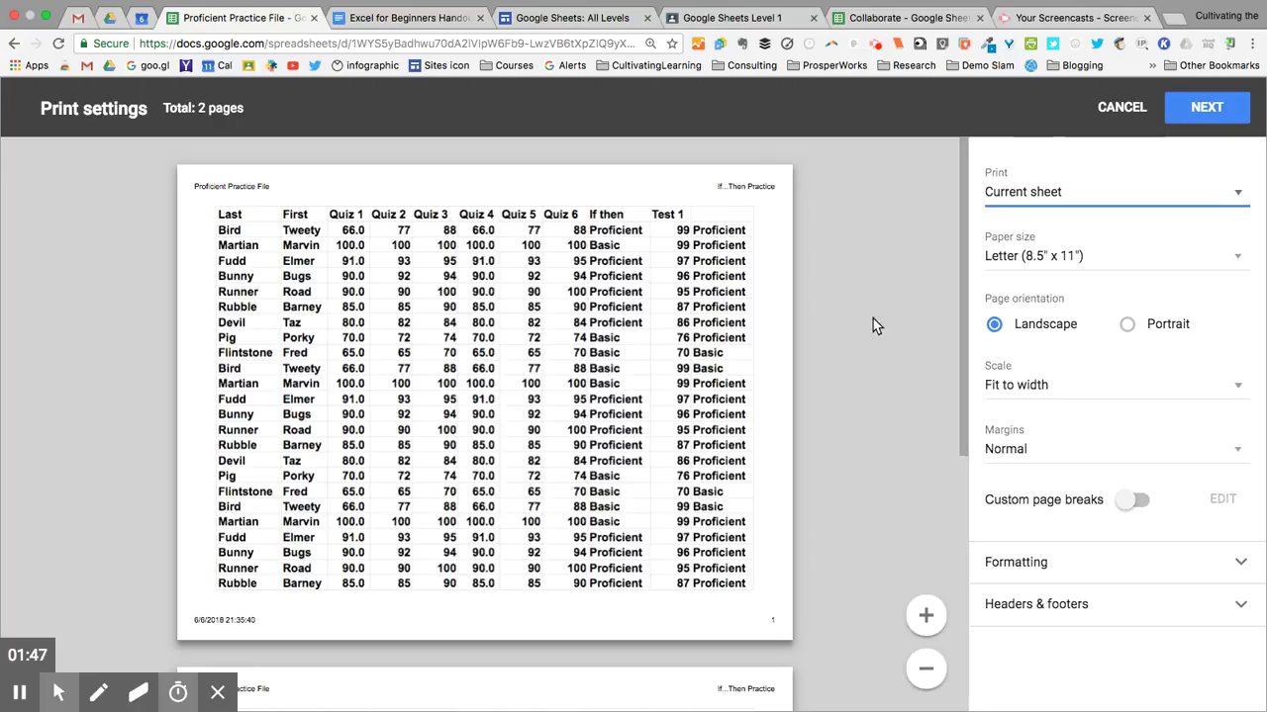
pyautogui.click(1041, 256)
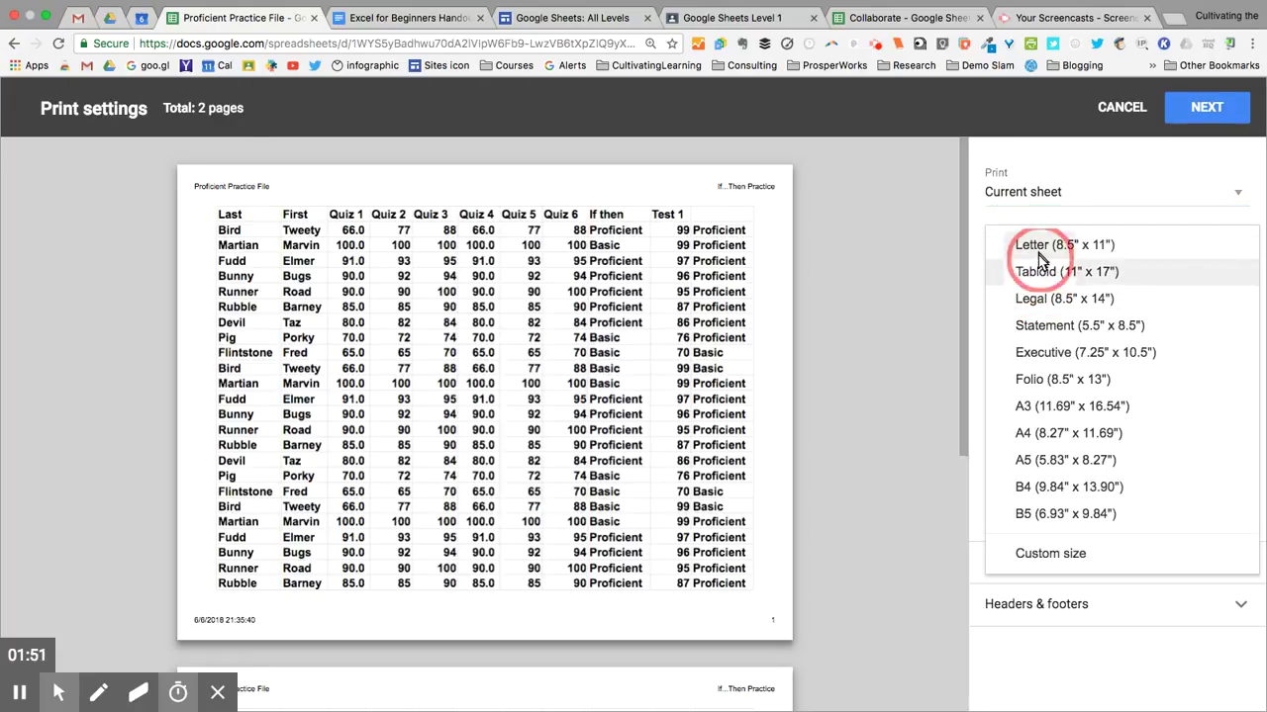
# Step: Keep Letter paper and choose Portrait orientation, fitting the sheet on 1 page
pyautogui.click(1036, 247)
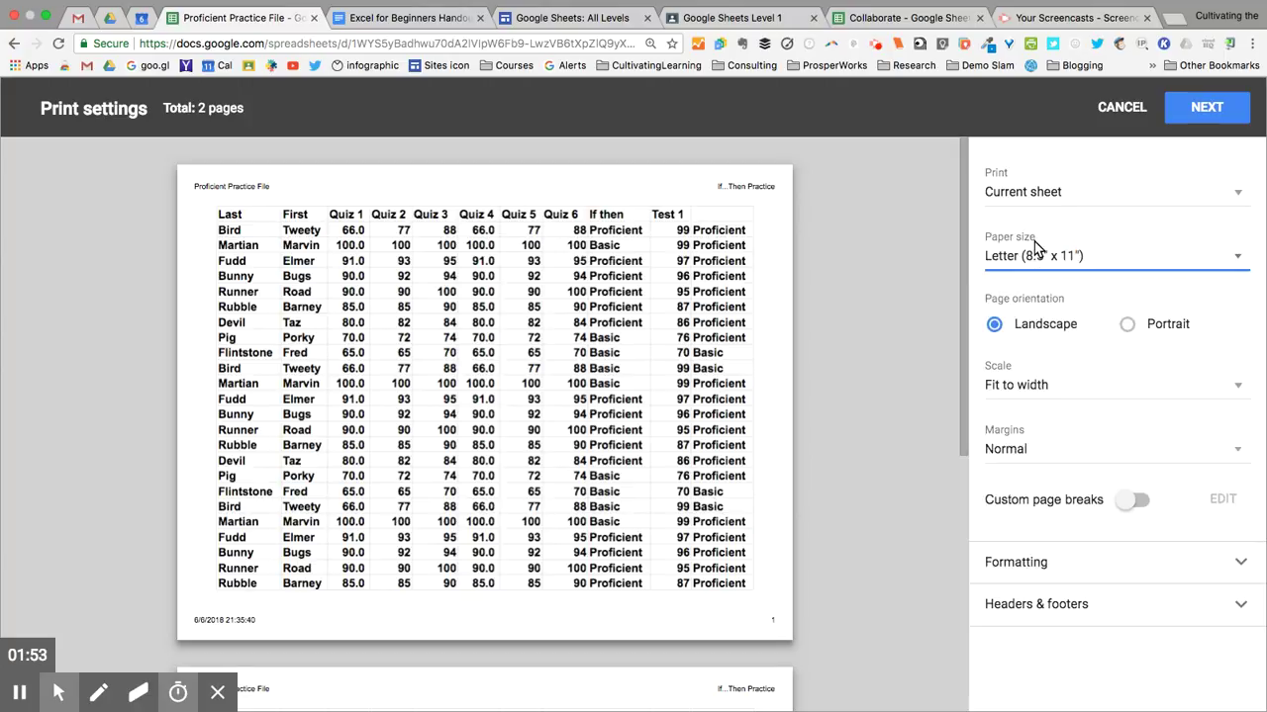
pyautogui.click(1129, 327)
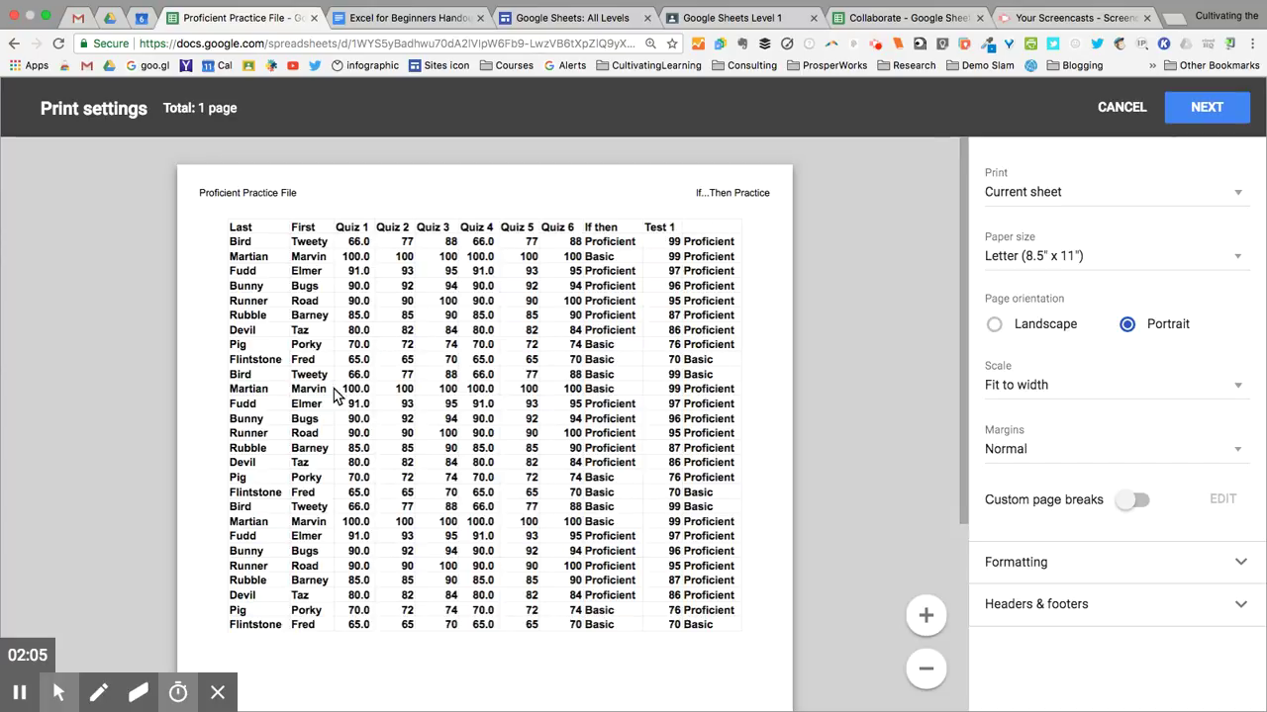
pyautogui.scroll(-1, 551, 523)
pyautogui.scroll(-5, 554, 523)
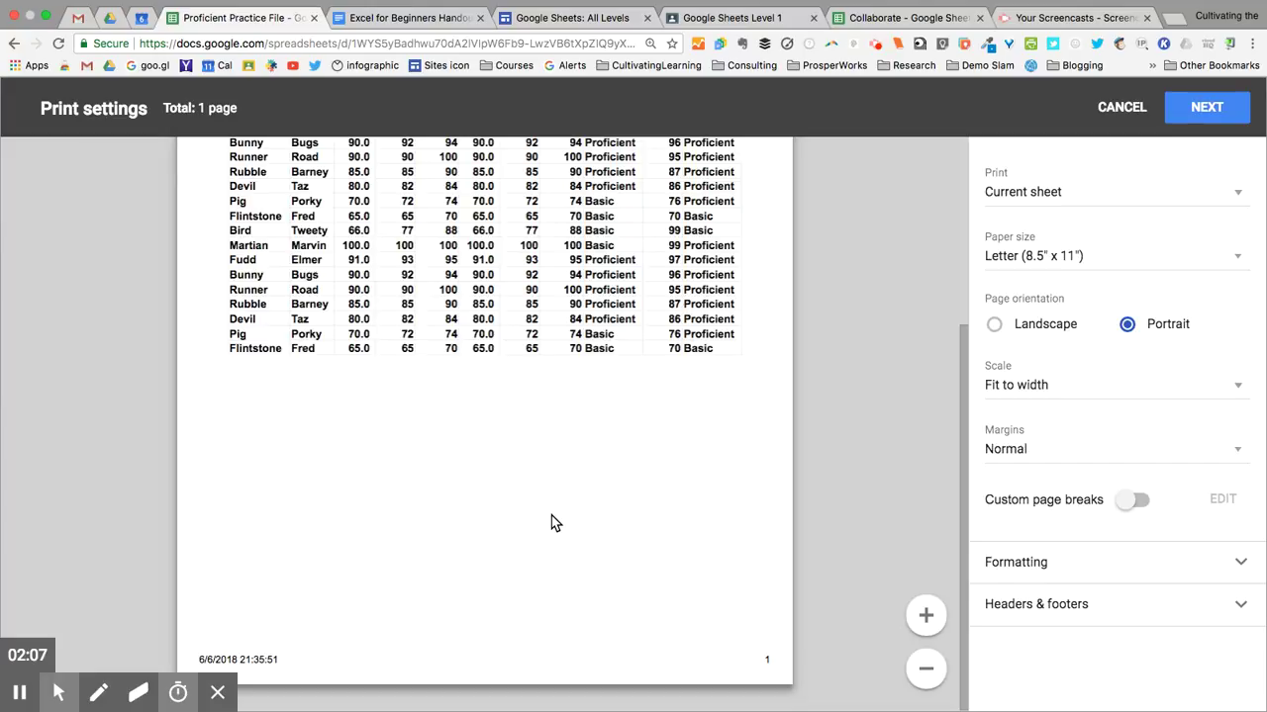
pyautogui.scroll(5, 552, 522)
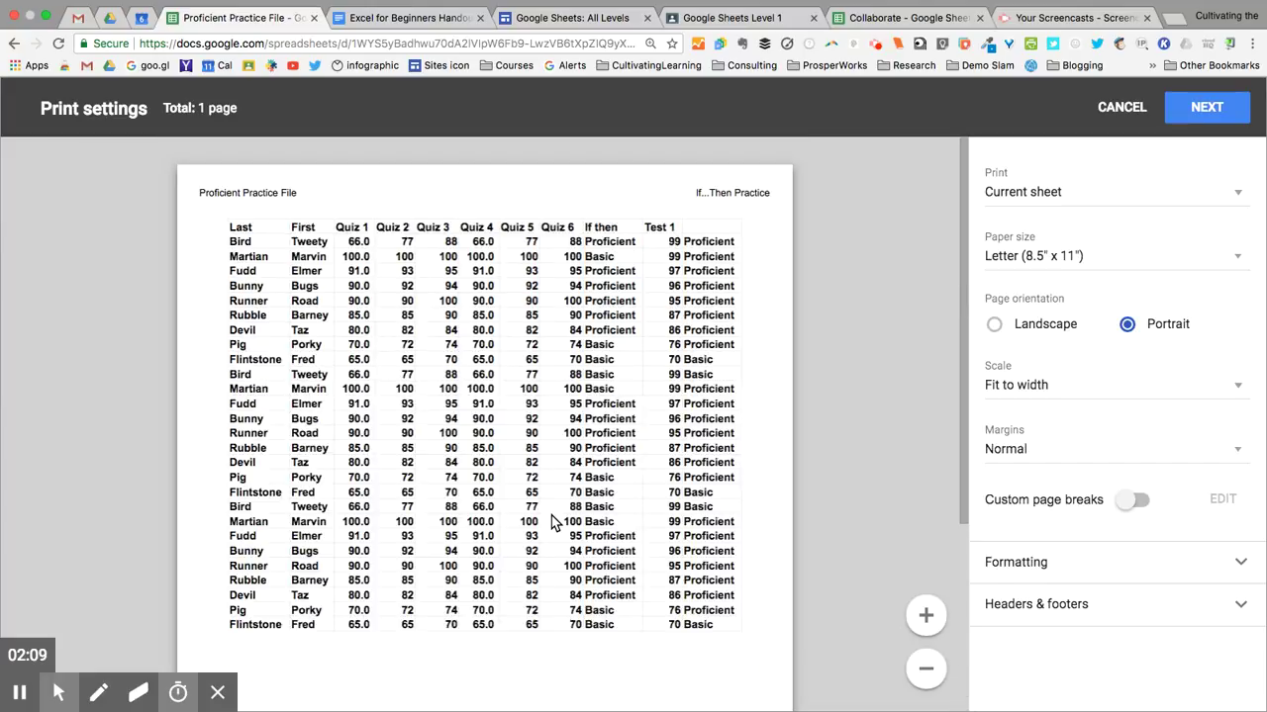
pyautogui.click(1023, 384)
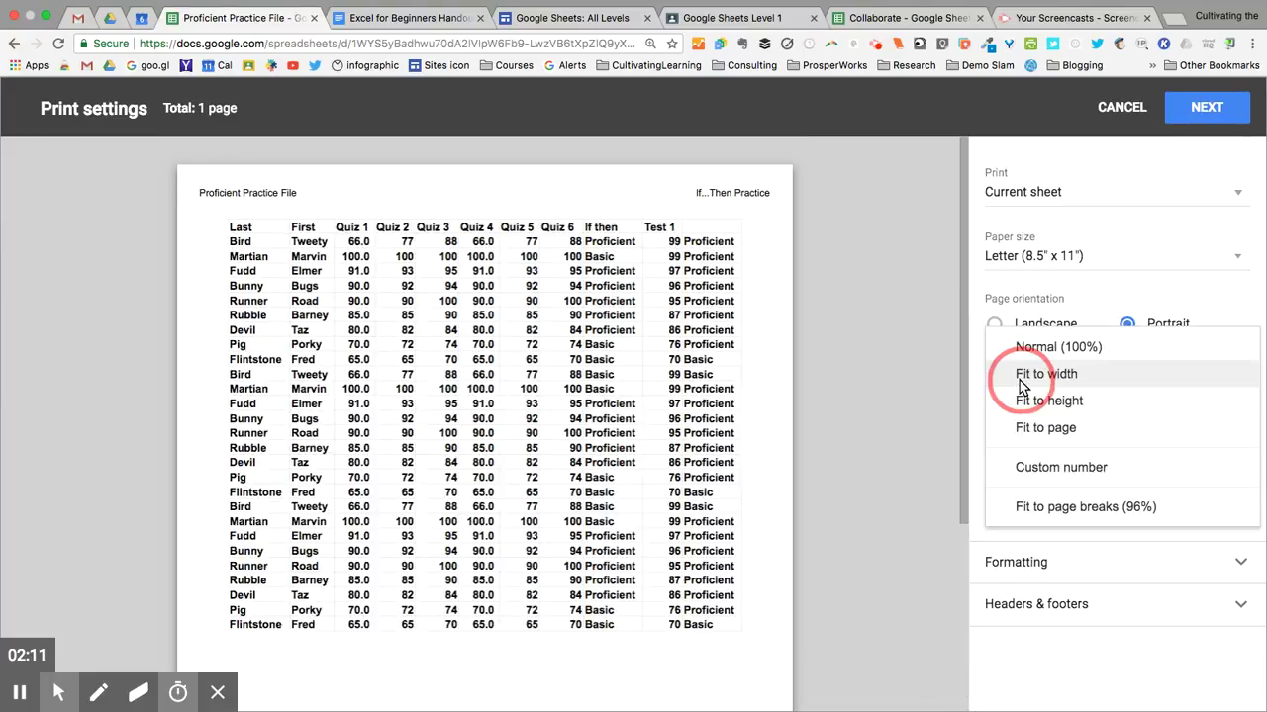
# Step: Try Normal 100% scaling and scroll through the preview
pyautogui.click(1025, 347)
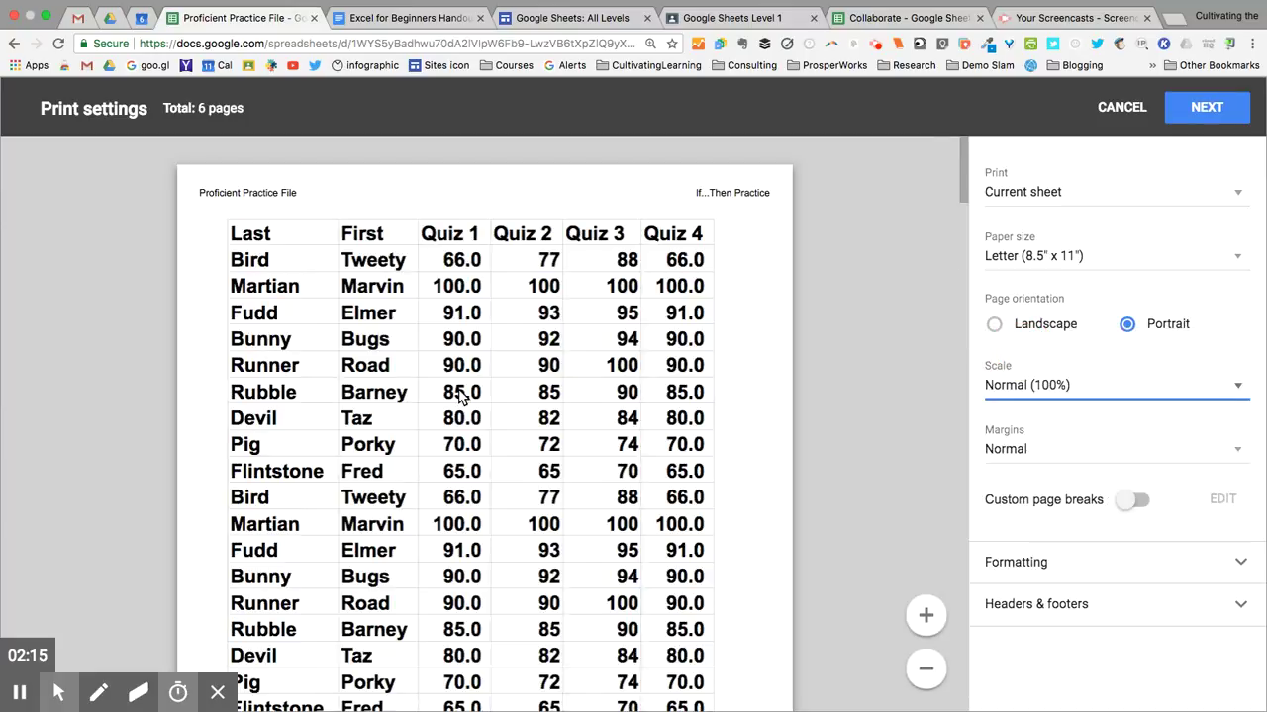
pyautogui.scroll(-4, 460, 396)
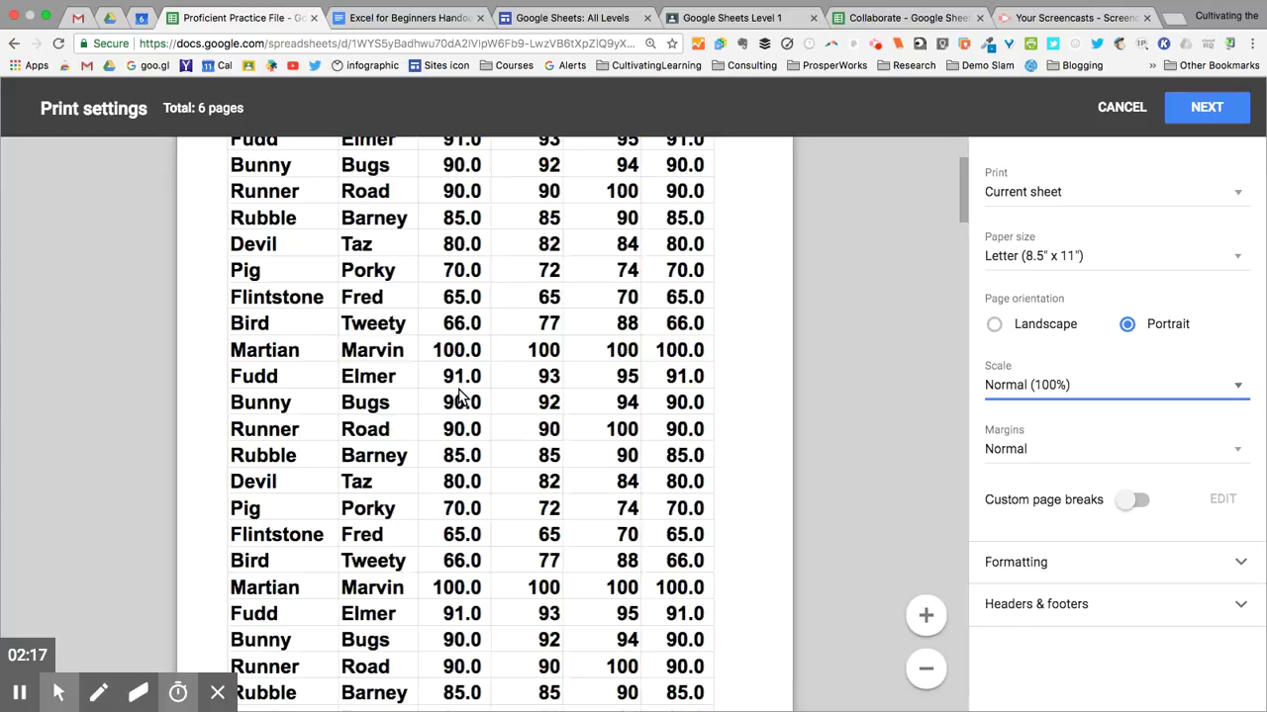
pyautogui.scroll(-15, 460, 396)
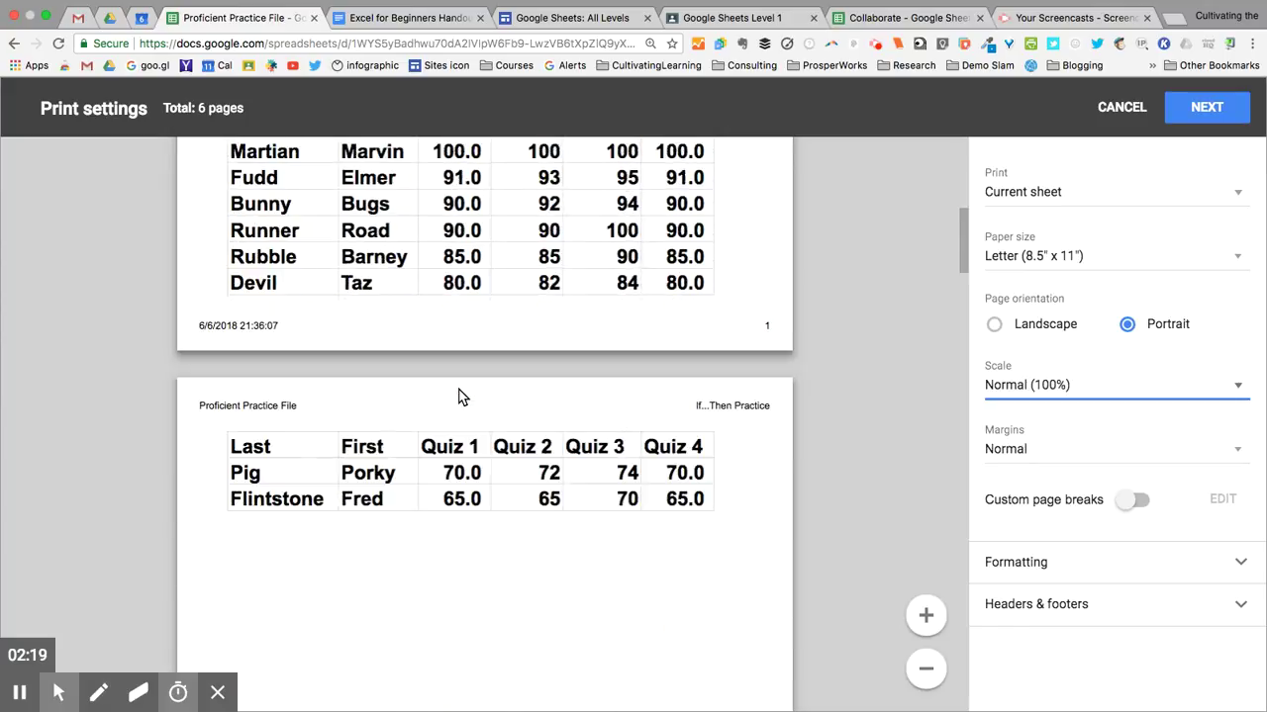
pyautogui.scroll(-20, 460, 396)
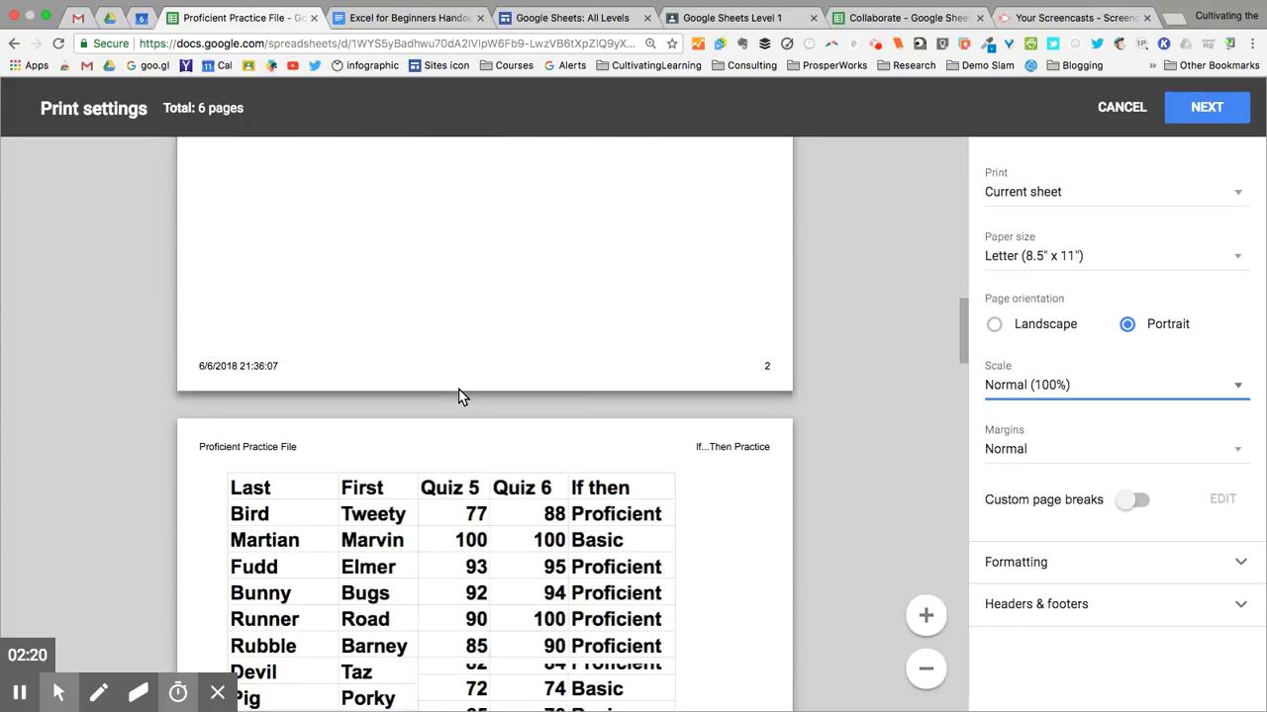
pyautogui.scroll(-15, 460, 396)
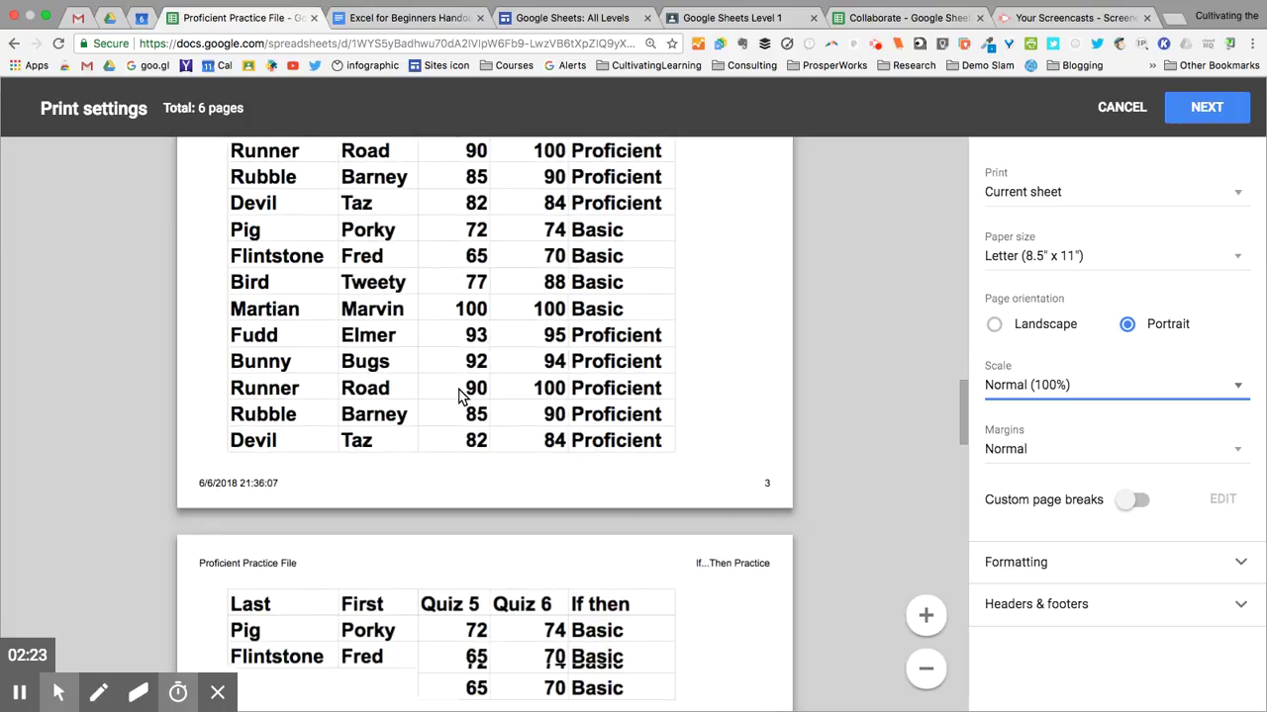
pyautogui.scroll(20, 460, 395)
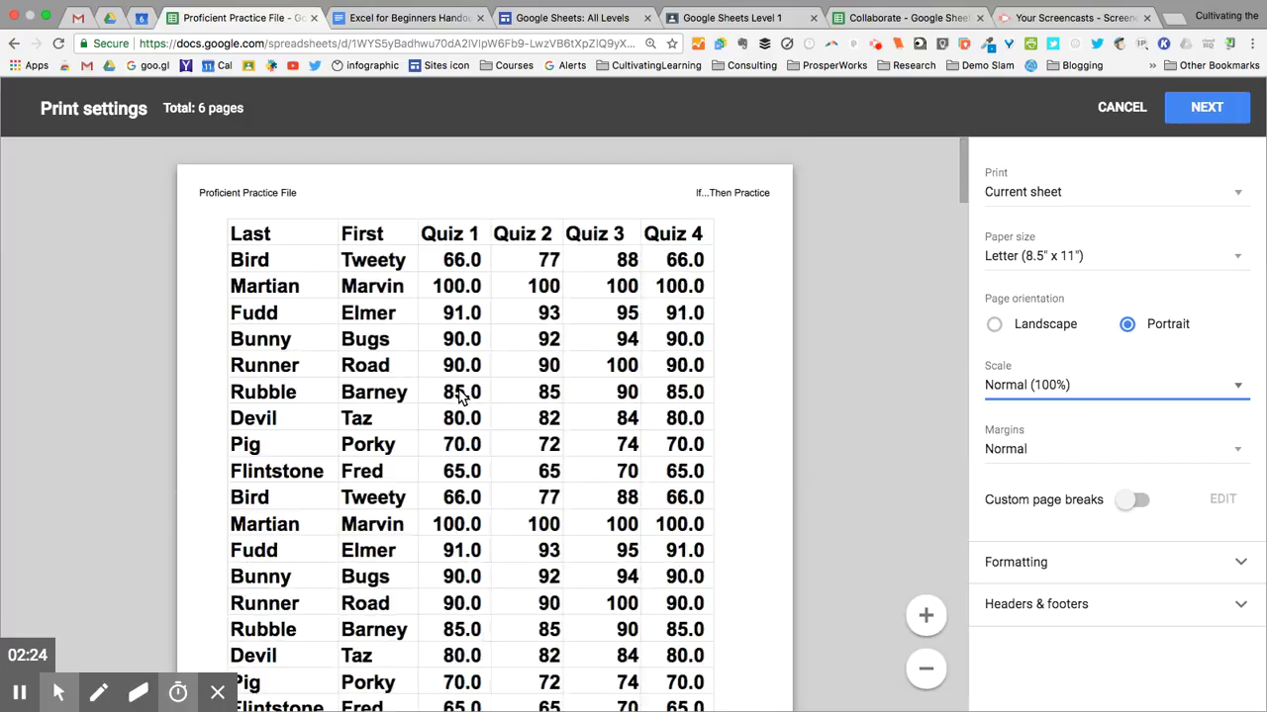
# Step: Set the scale to Fit to width and keep Normal margins
pyautogui.click(1002, 391)
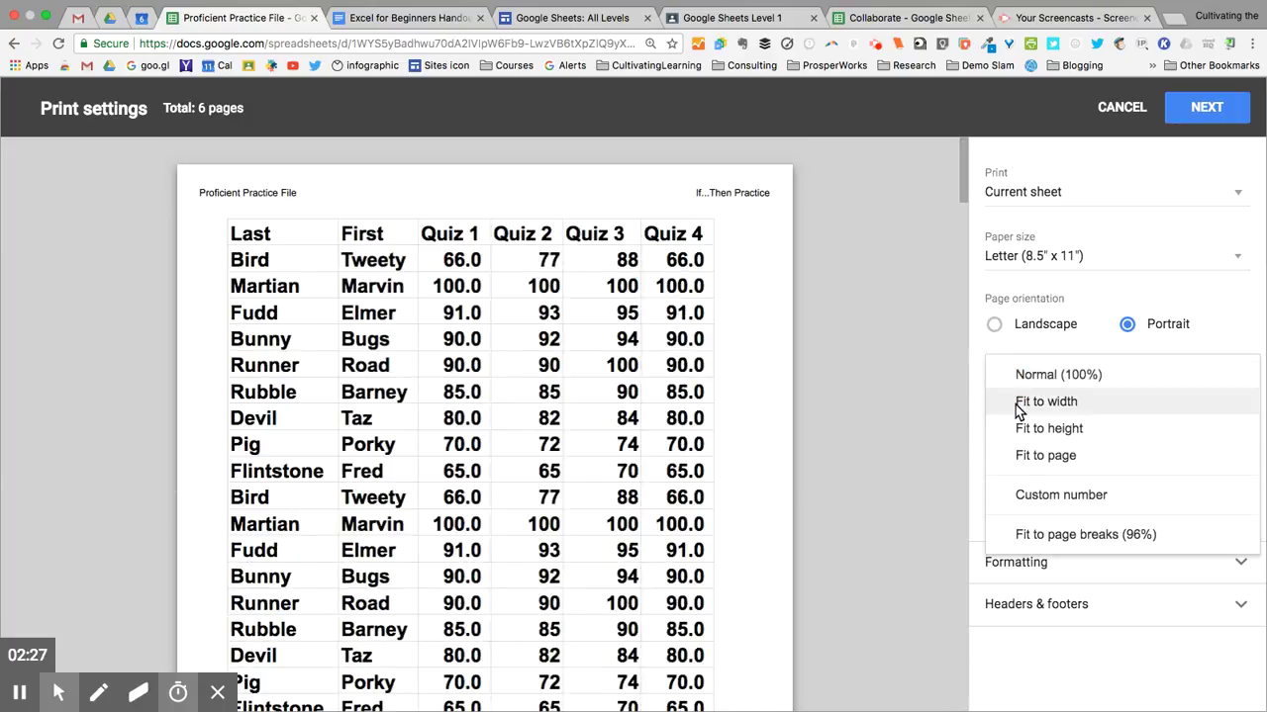
pyautogui.click(1019, 402)
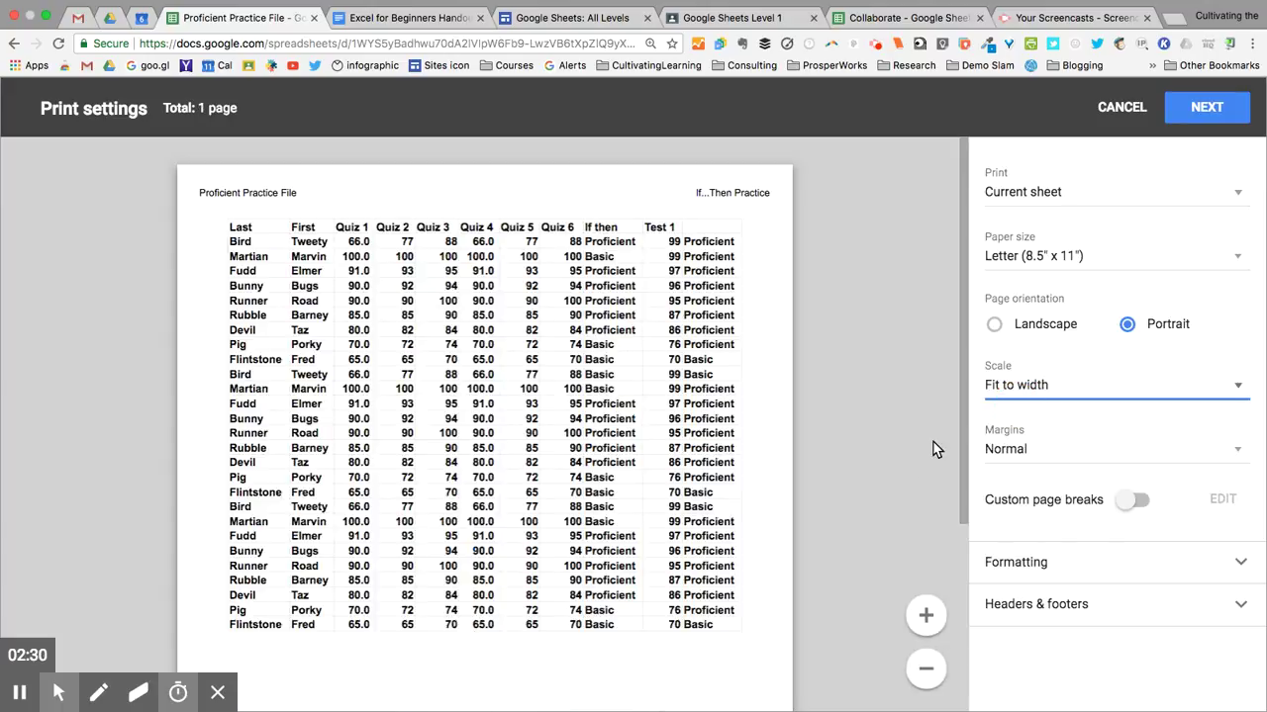
pyautogui.click(1015, 451)
pyautogui.click(1013, 448)
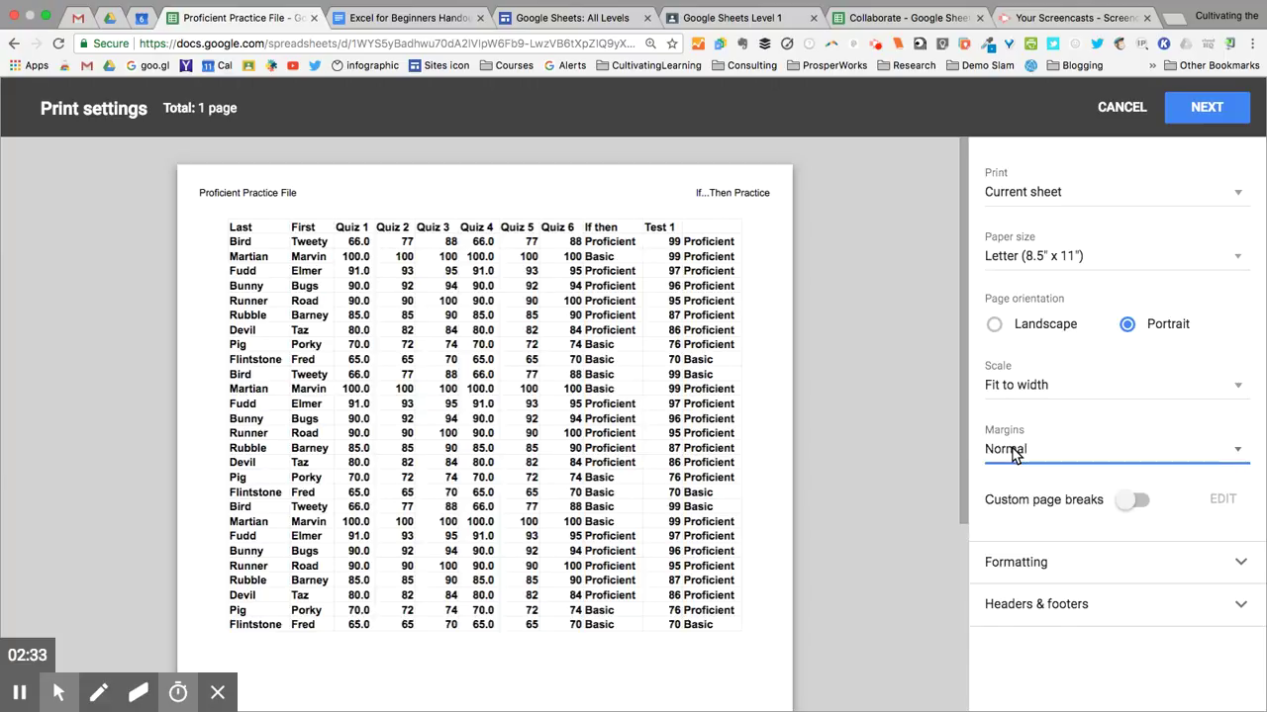
# Step: Switch on Custom page breaks for the printout
pyautogui.click(1136, 502)
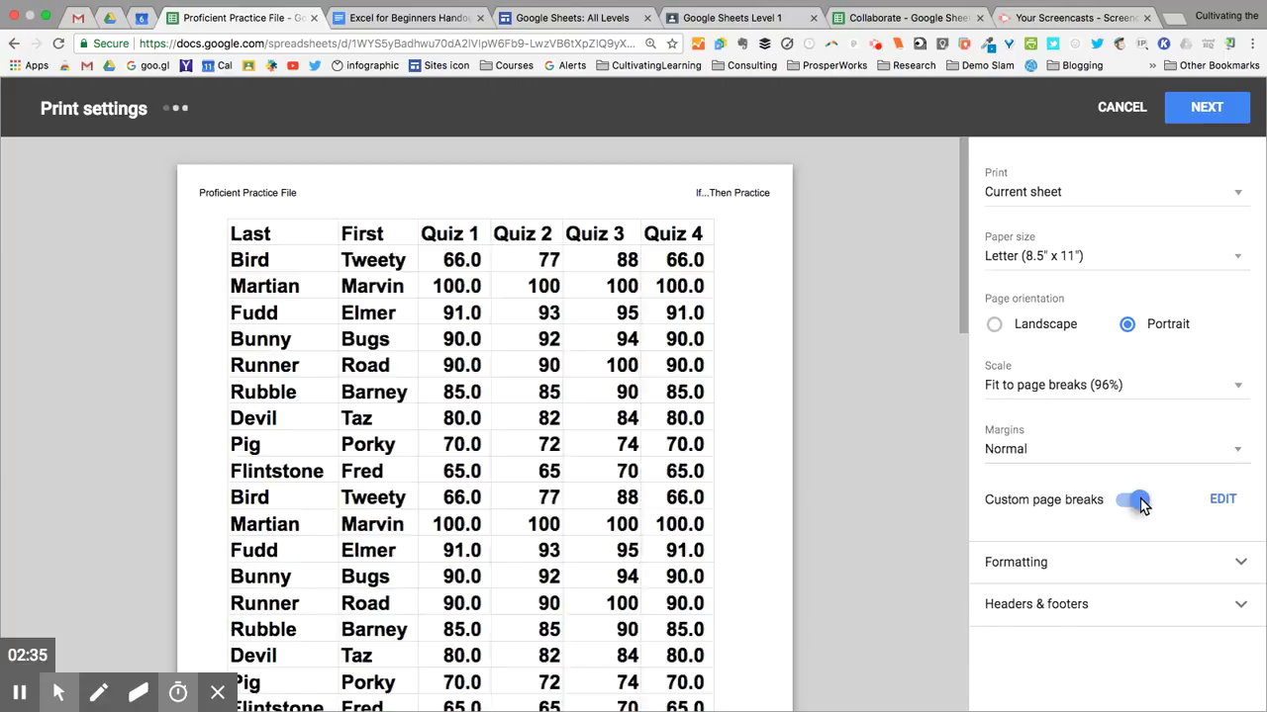
pyautogui.scroll(-5, 543, 447)
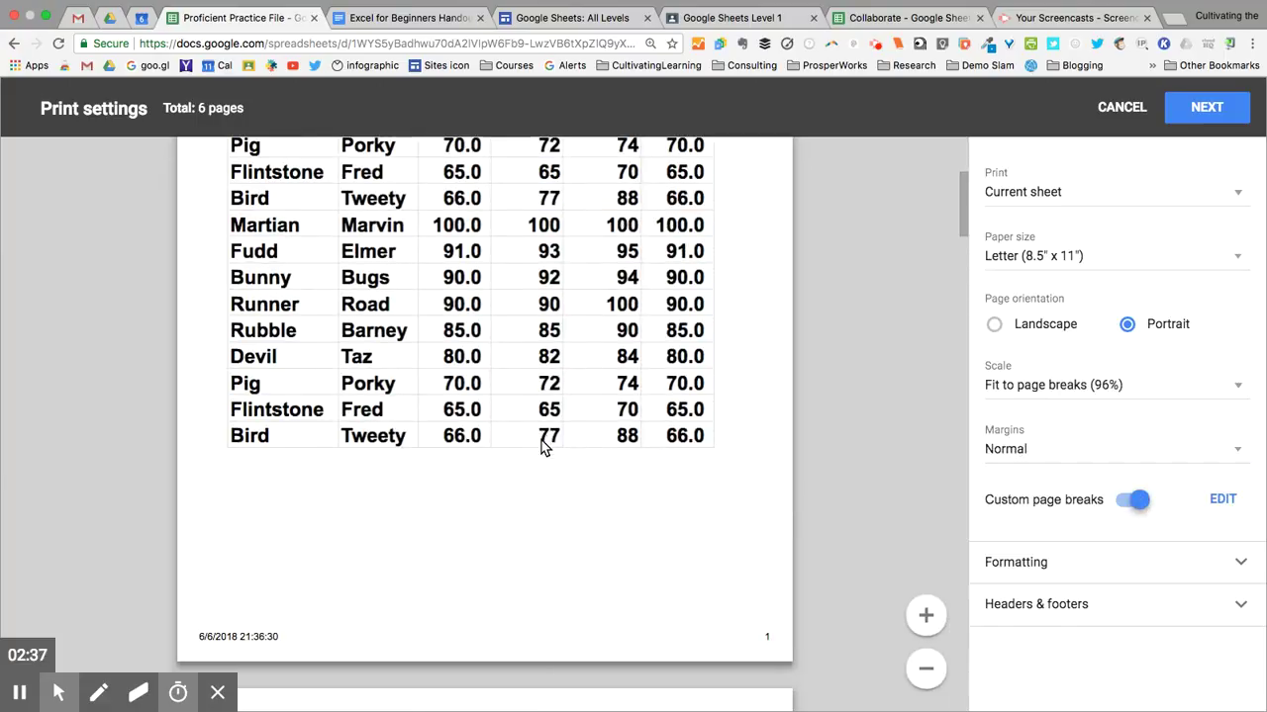
pyautogui.click(448, 354)
# Step: Move the column break to after Quiz 5 and the row break to after row 18, then confirm
pyautogui.click(1222, 500)
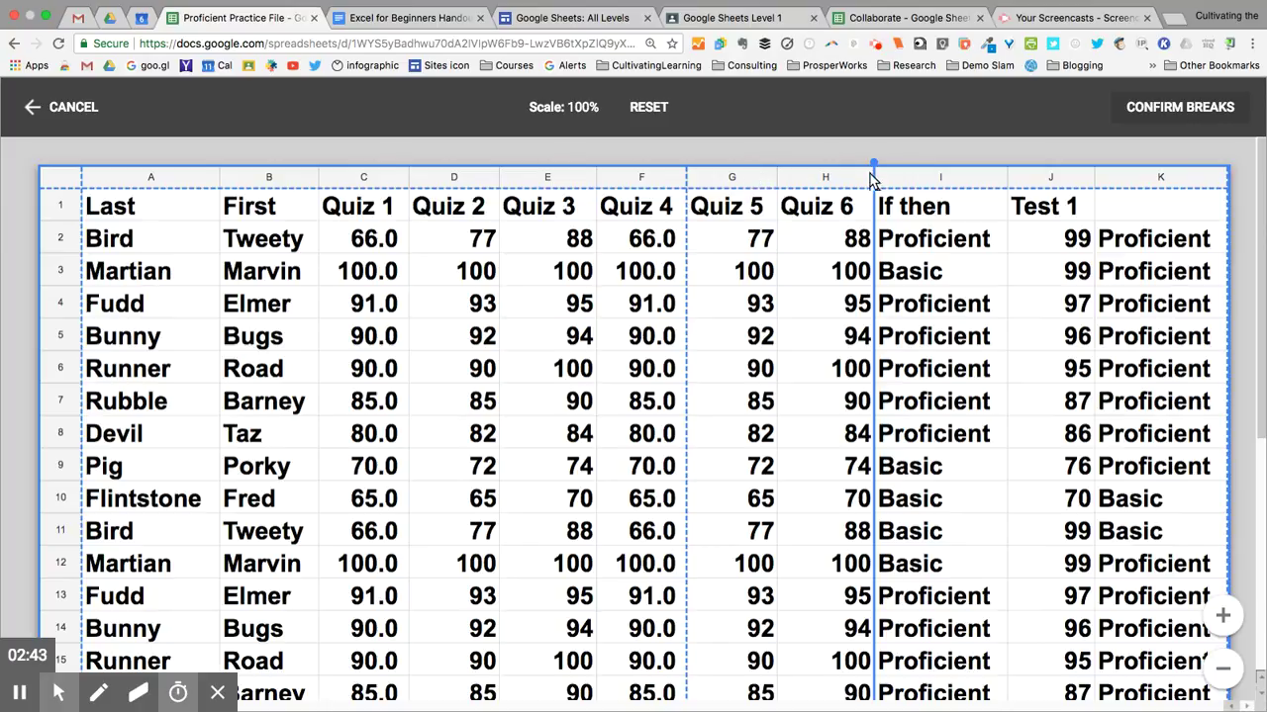
pyautogui.moveTo(875, 280)
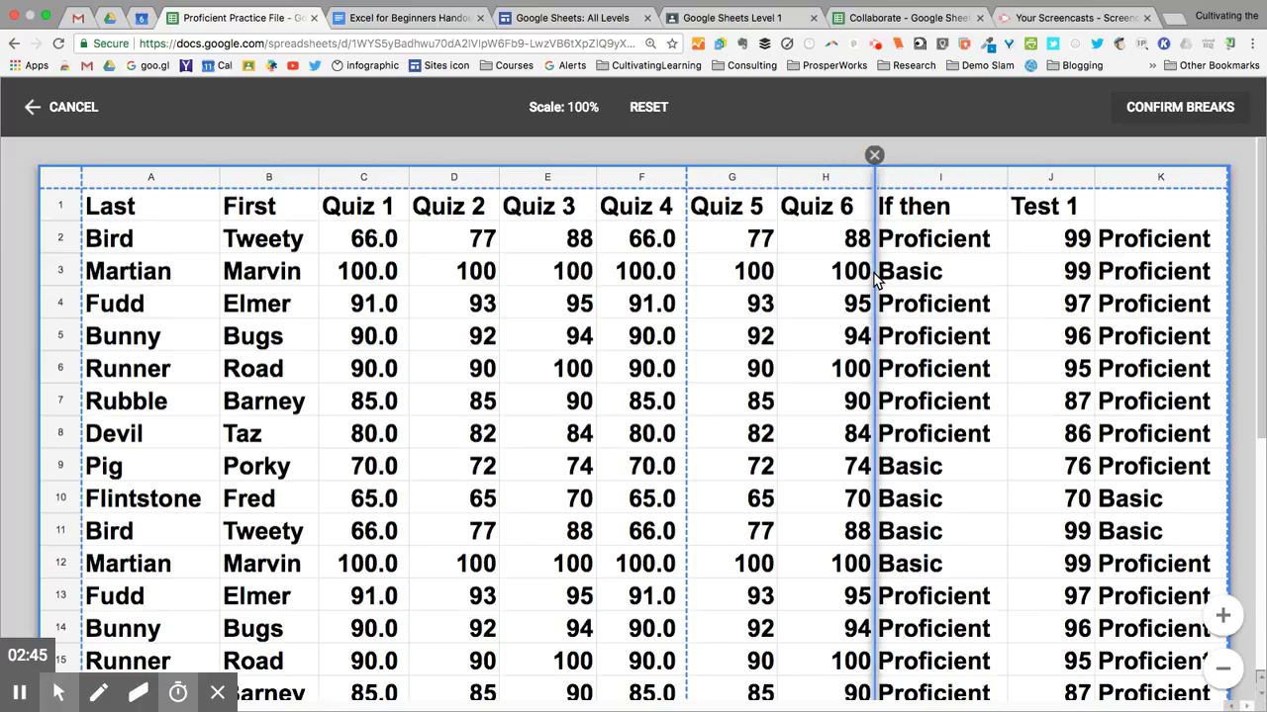
pyautogui.moveTo(874, 280); pyautogui.dragTo(765, 284)
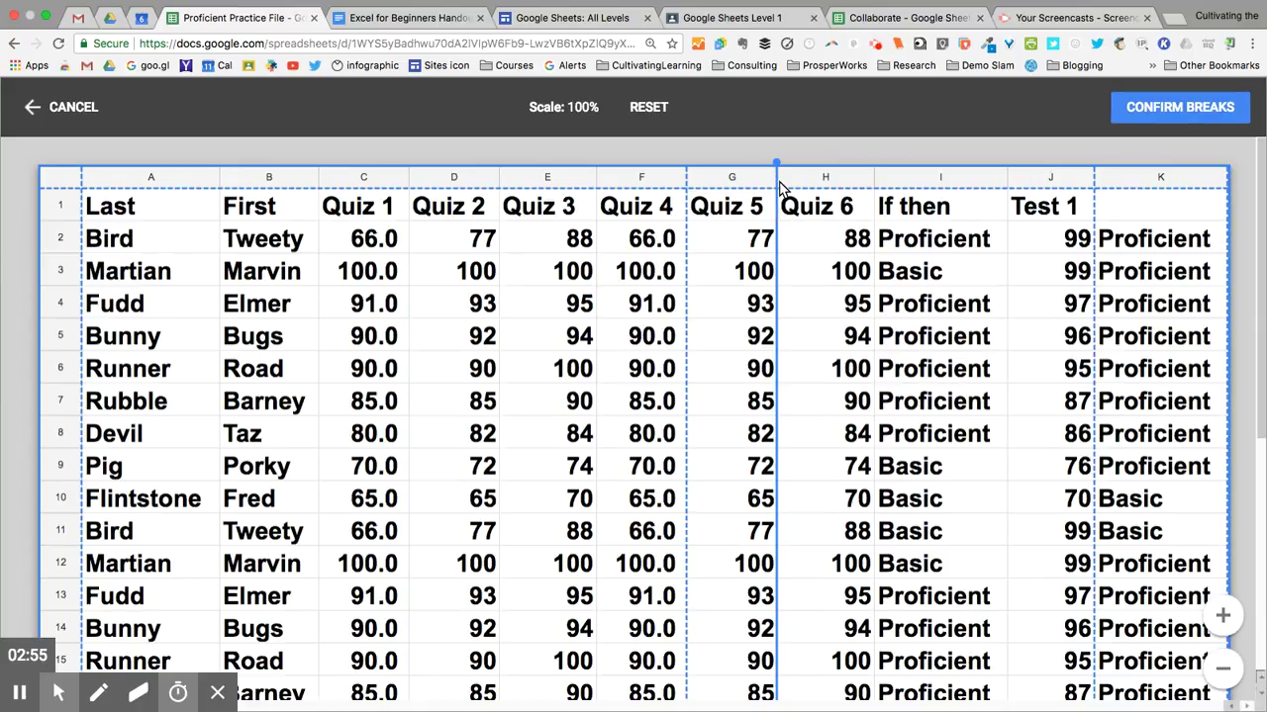
pyautogui.moveTo(763, 188)
pyautogui.mouseDown()
pyautogui.moveTo(865, 195)
pyautogui.moveTo(848, 254)
pyautogui.mouseUp()
pyautogui.scroll(-10, 849, 255)
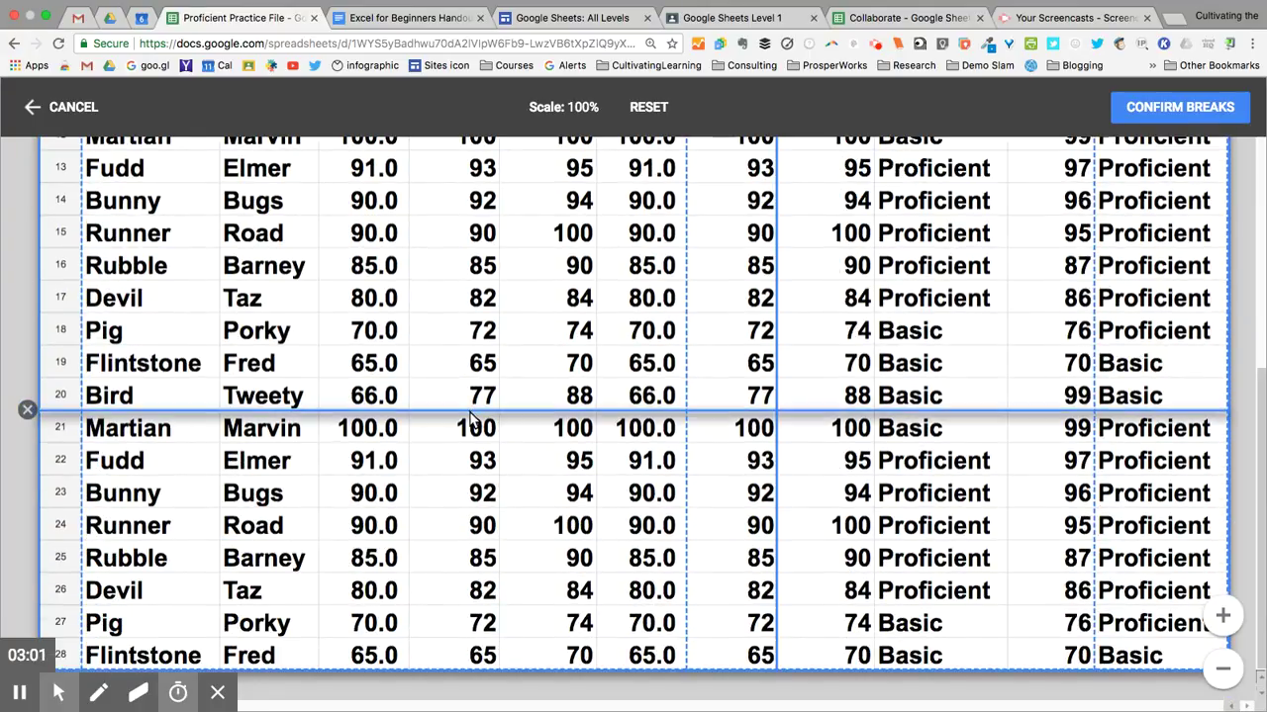
pyautogui.moveTo(472, 411); pyautogui.dragTo(468, 361)
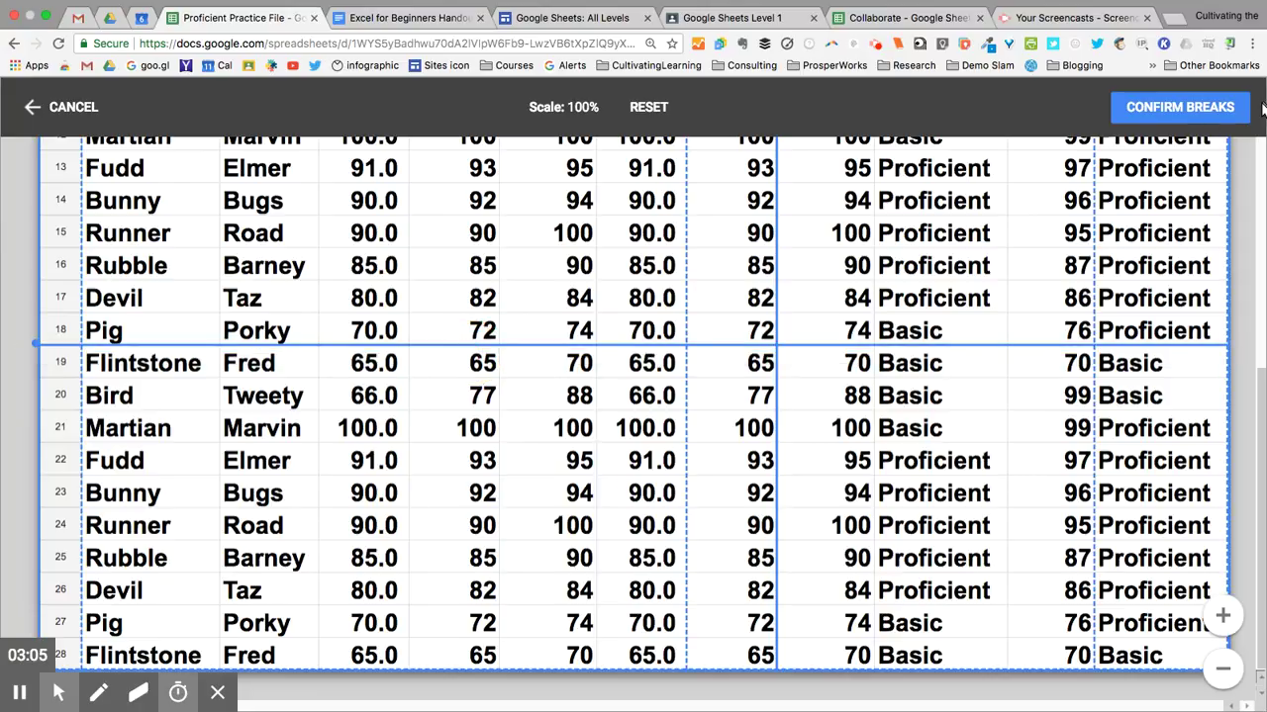
pyautogui.click(1176, 106)
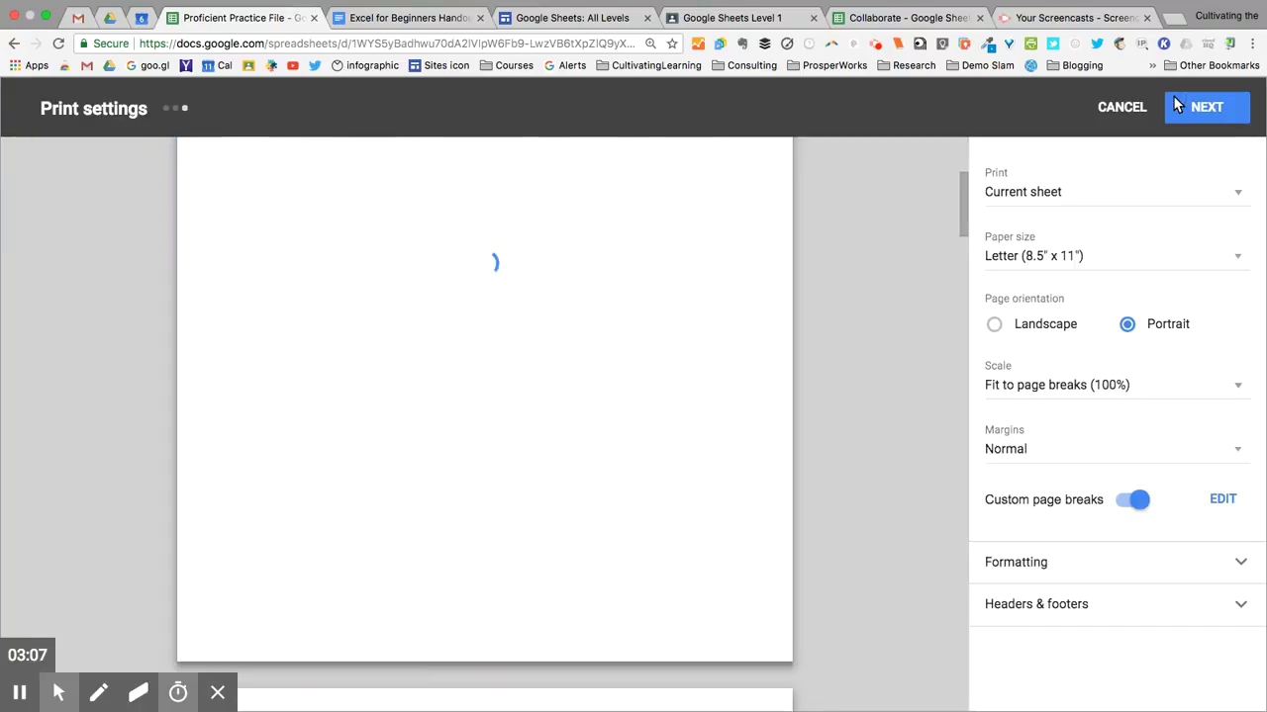
# Step: Under Formatting, end with Show gridlines checked and Show notes unchecked
pyautogui.scroll(3, 611, 429)
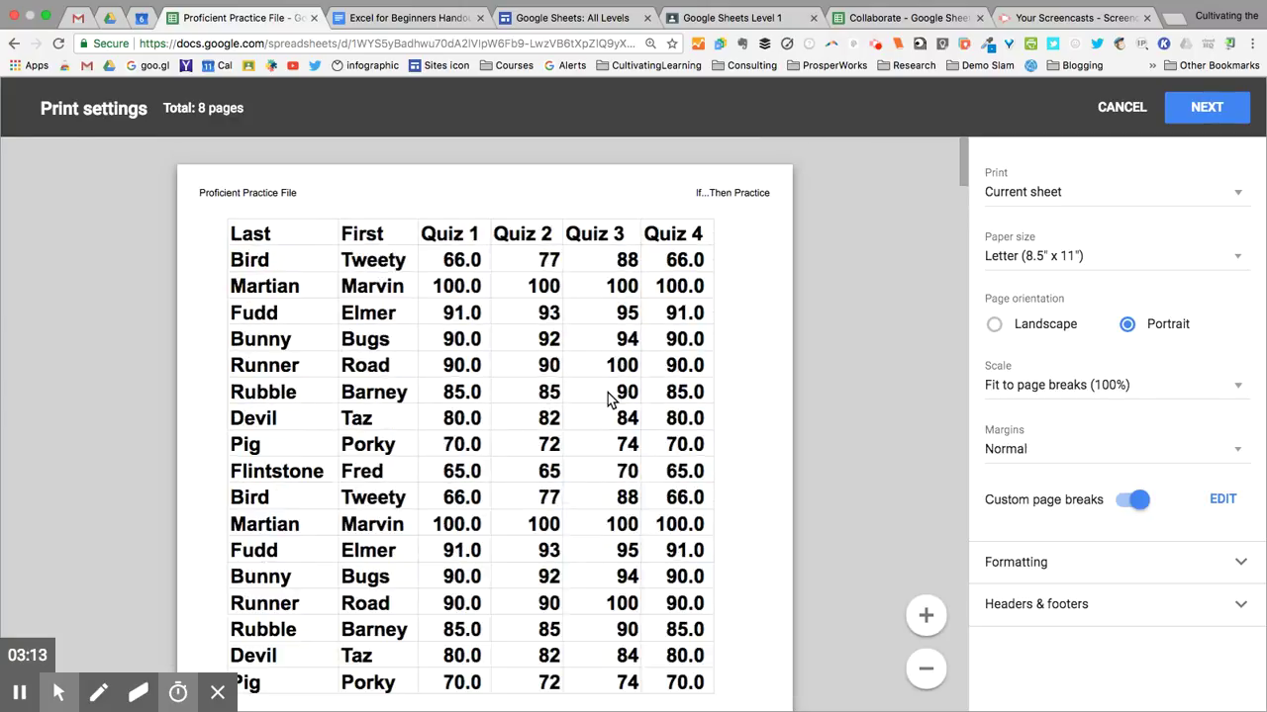
pyautogui.click(1241, 562)
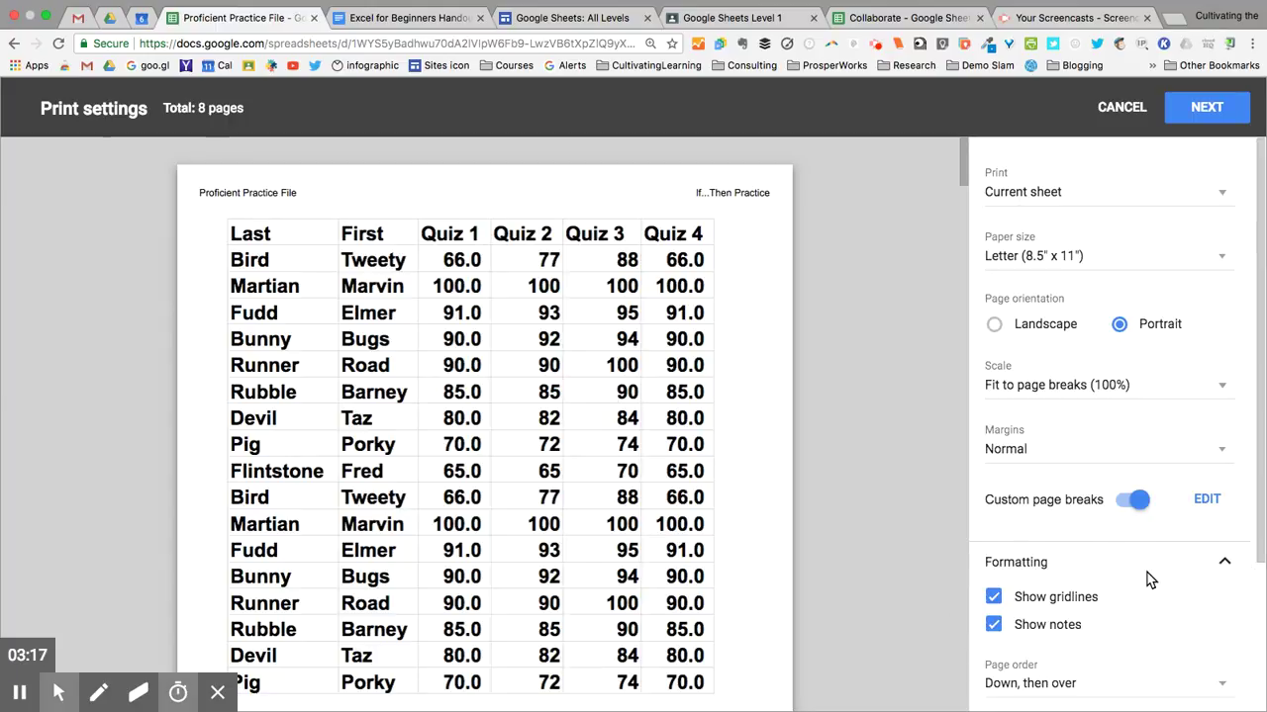
pyautogui.scroll(-3, 1148, 580)
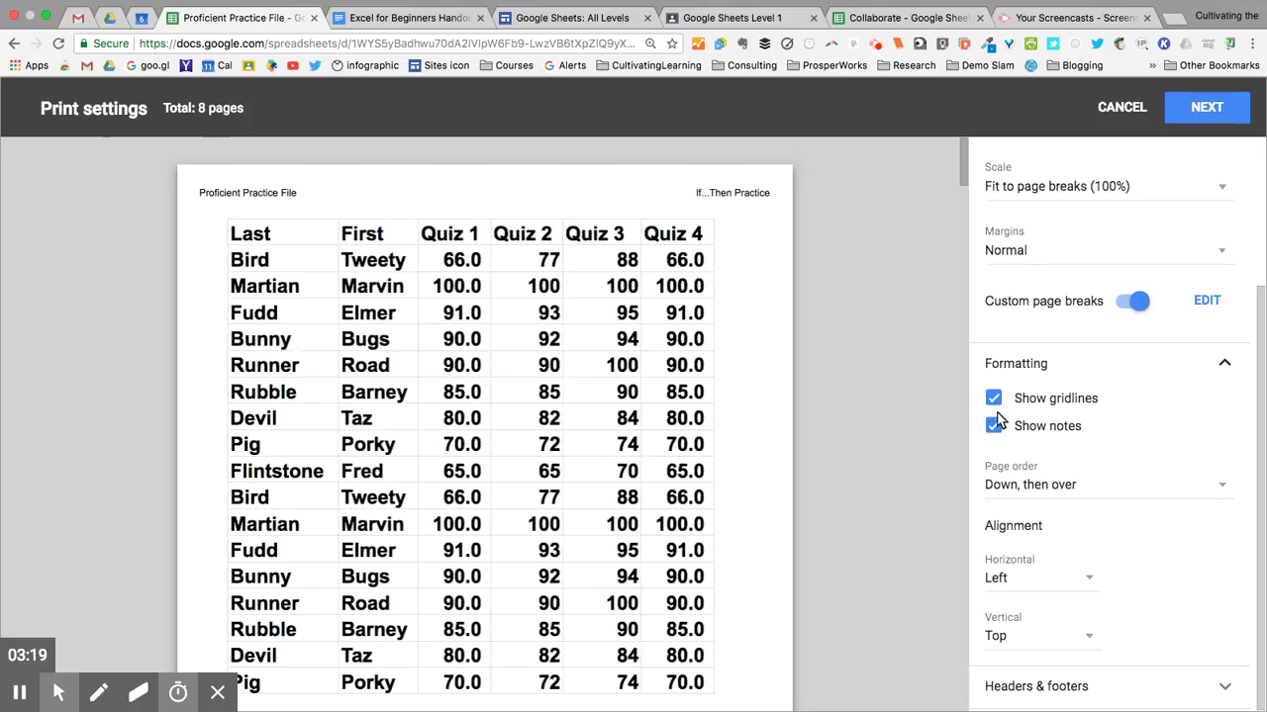
pyautogui.click(994, 399)
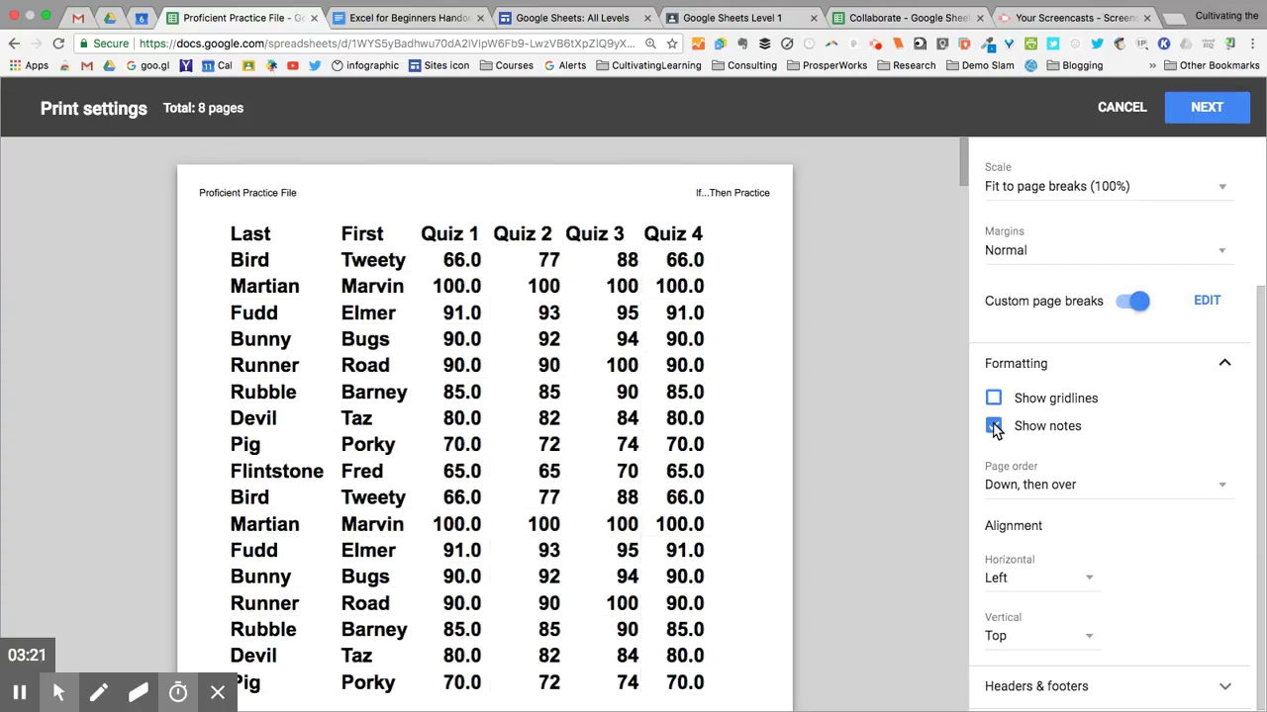
pyautogui.click(993, 427)
pyautogui.click(994, 426)
pyautogui.click(993, 400)
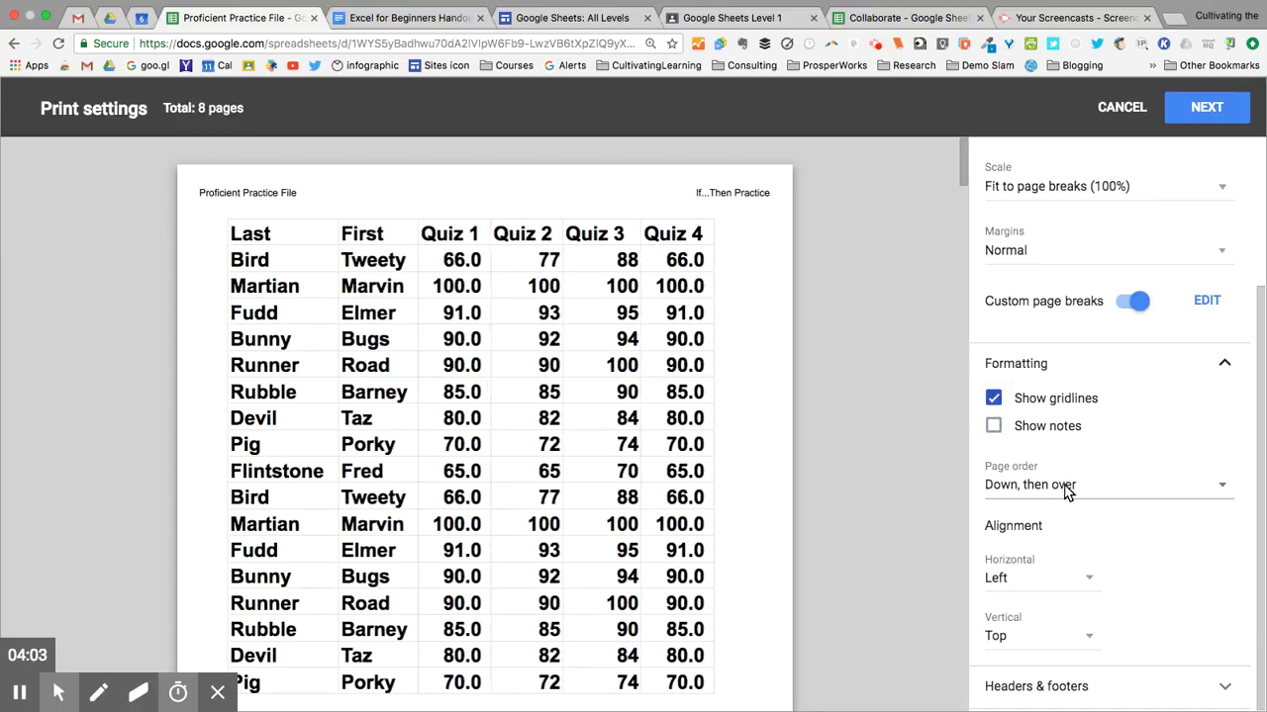
pyautogui.click(1024, 578)
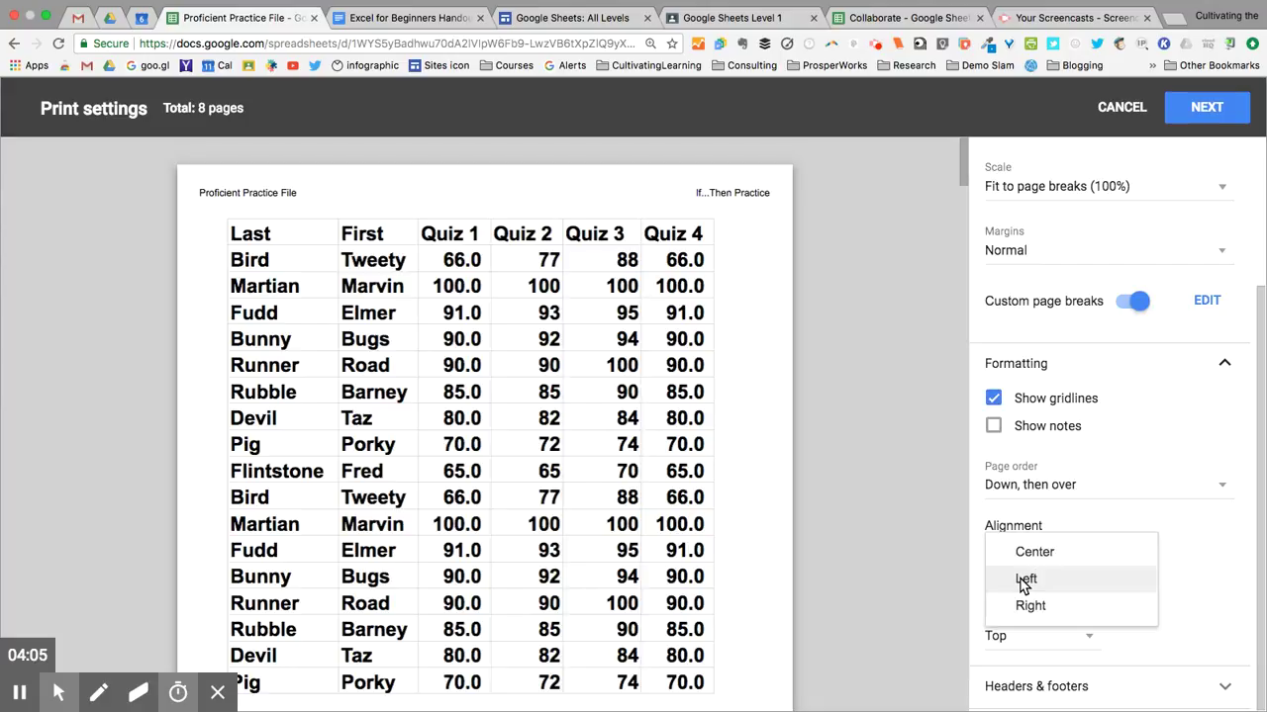
pyautogui.click(1022, 555)
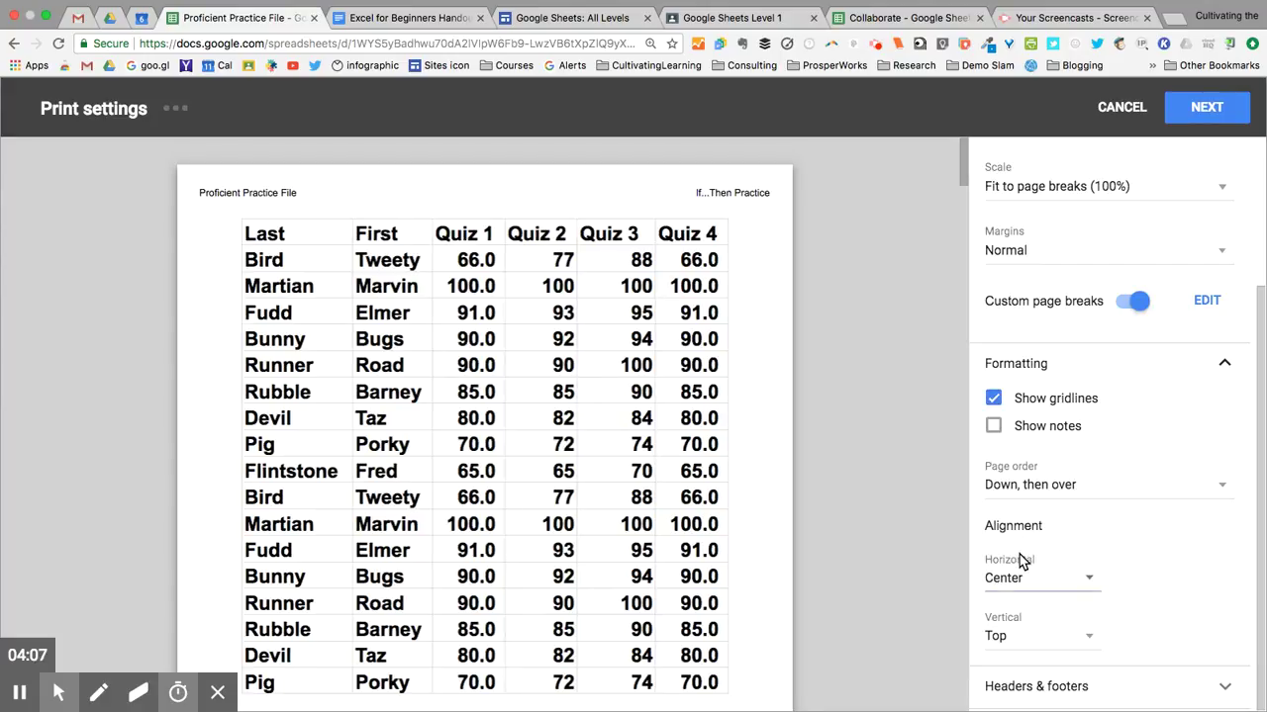
pyautogui.click(1013, 639)
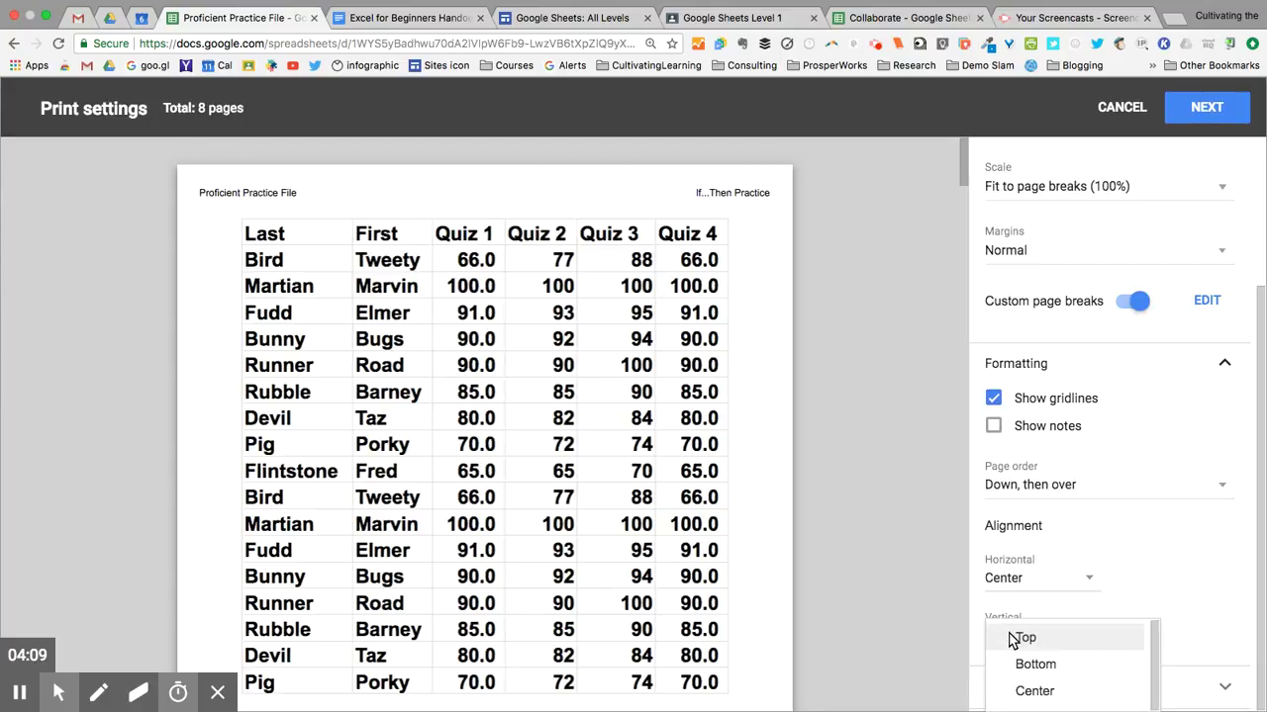
pyautogui.click(1017, 690)
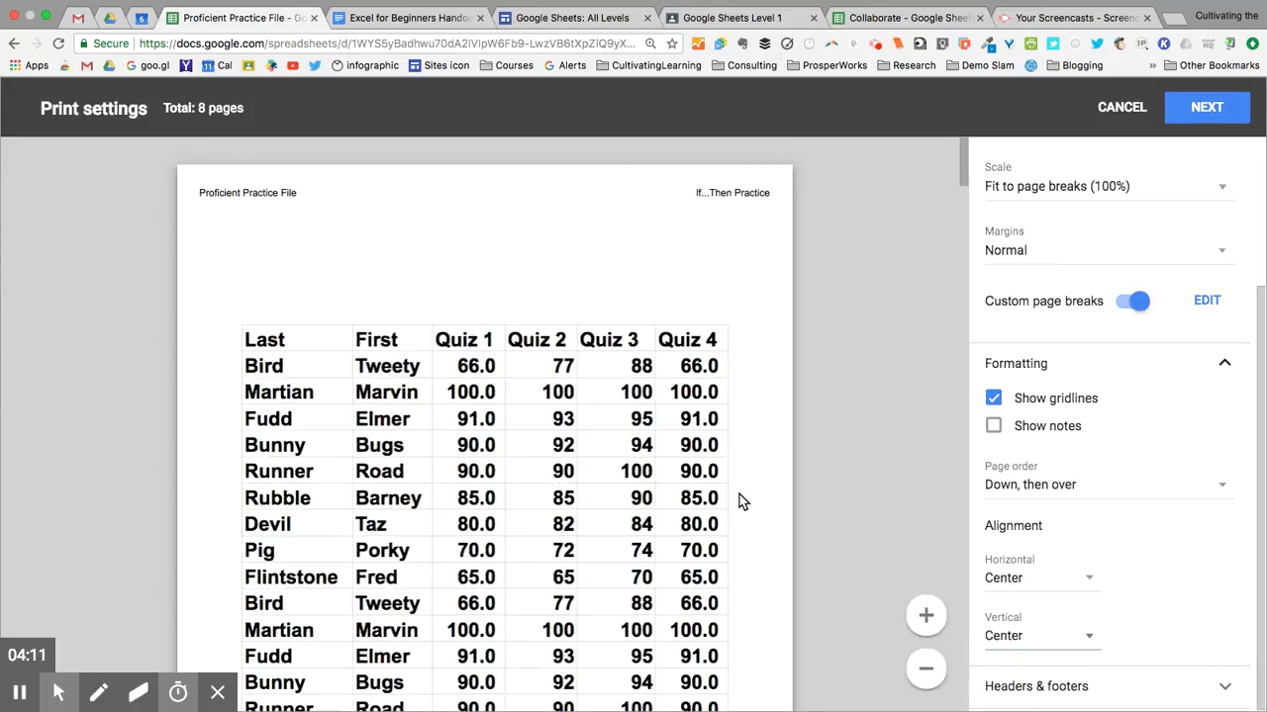
pyautogui.scroll(-5, 741, 501)
pyautogui.scroll(4, 741, 500)
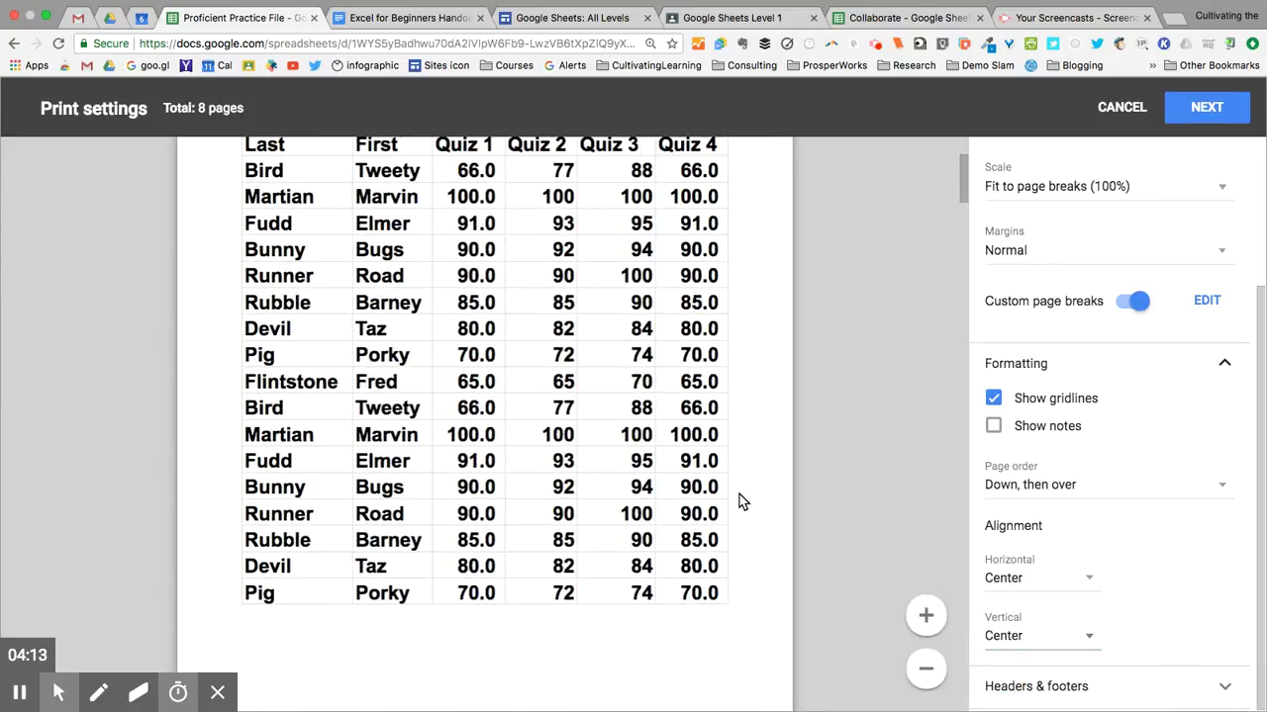
pyautogui.scroll(-1, 741, 501)
pyautogui.scroll(-10, 741, 502)
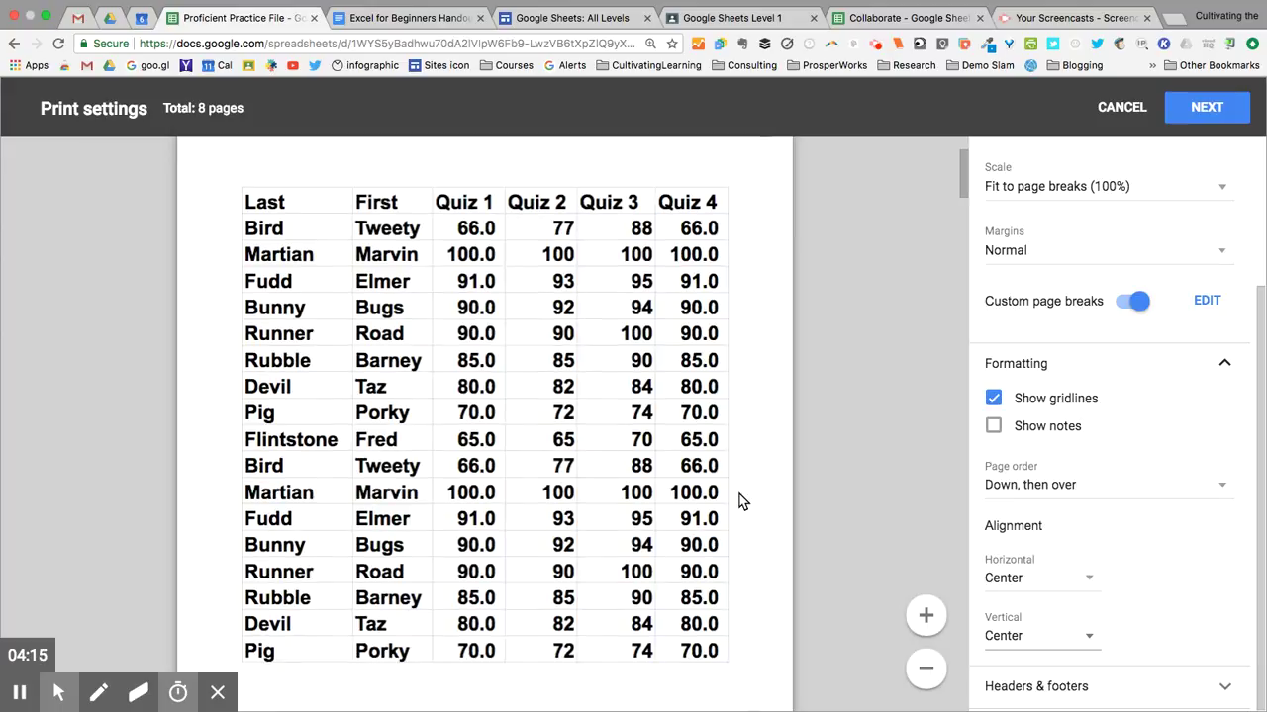
pyautogui.scroll(-10, 741, 502)
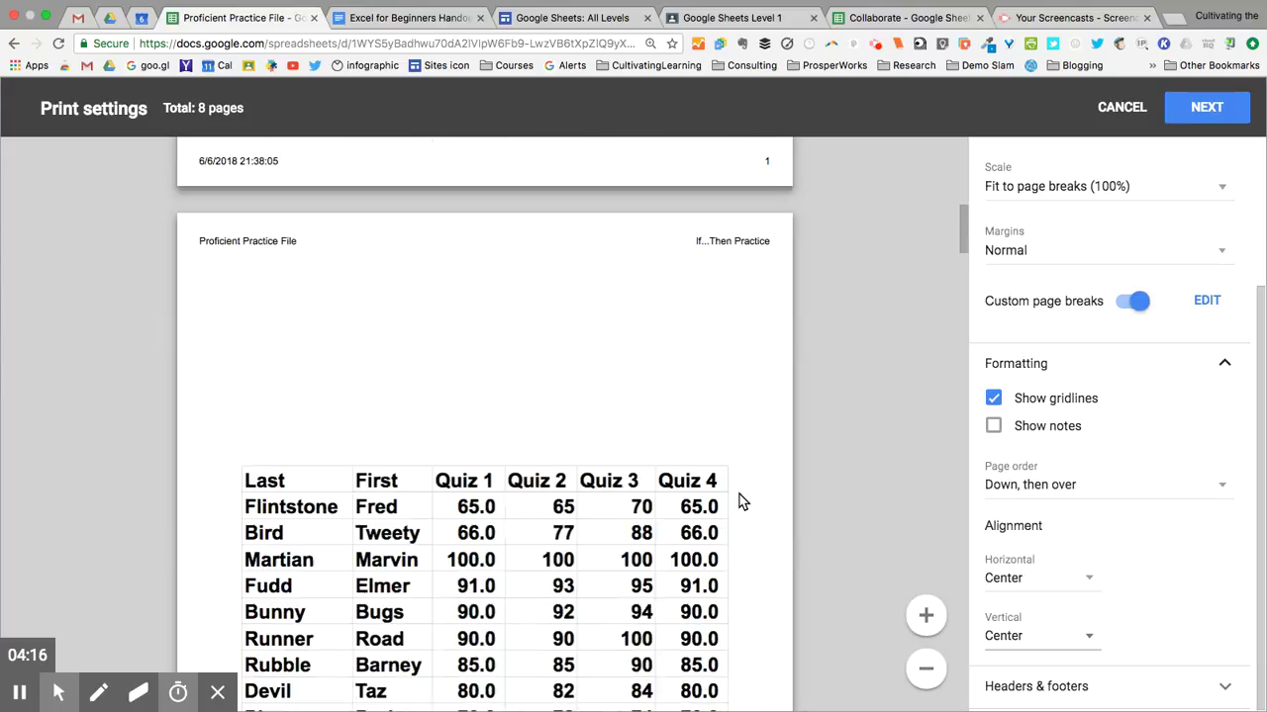
pyautogui.scroll(3, 741, 501)
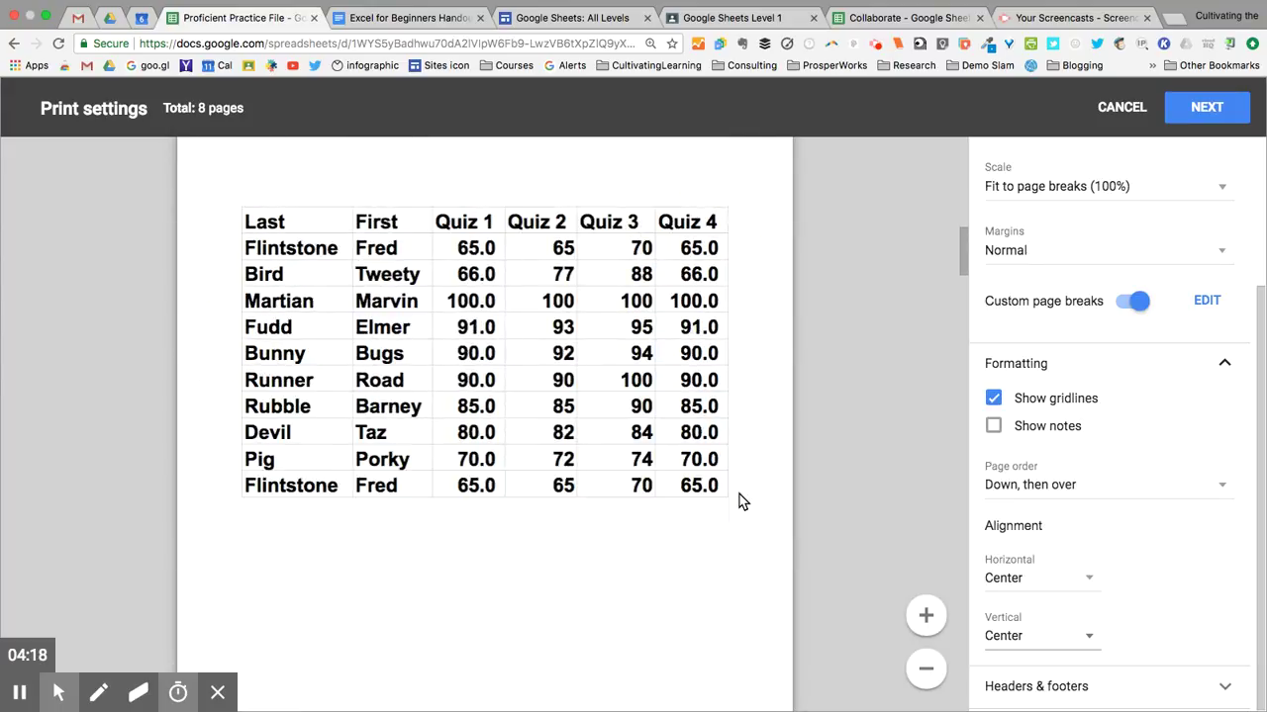
pyautogui.click(1034, 587)
pyautogui.click(1024, 606)
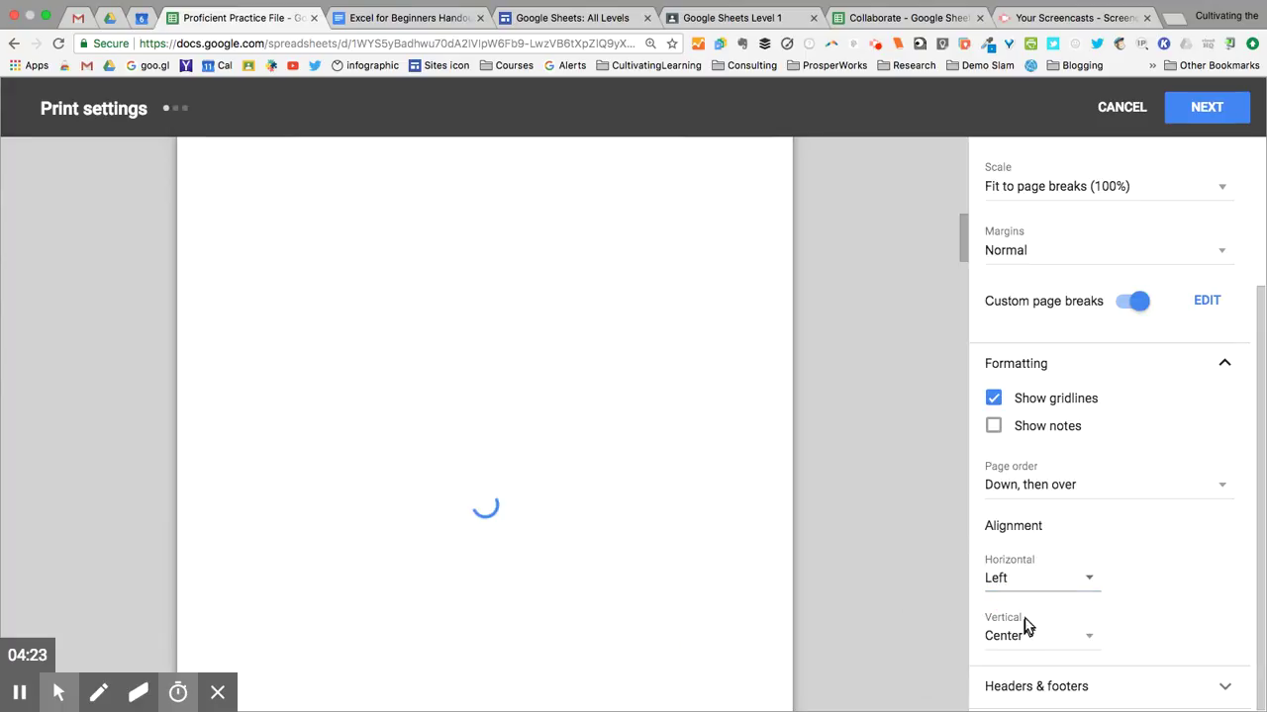
pyautogui.click(1026, 631)
pyautogui.click(1019, 586)
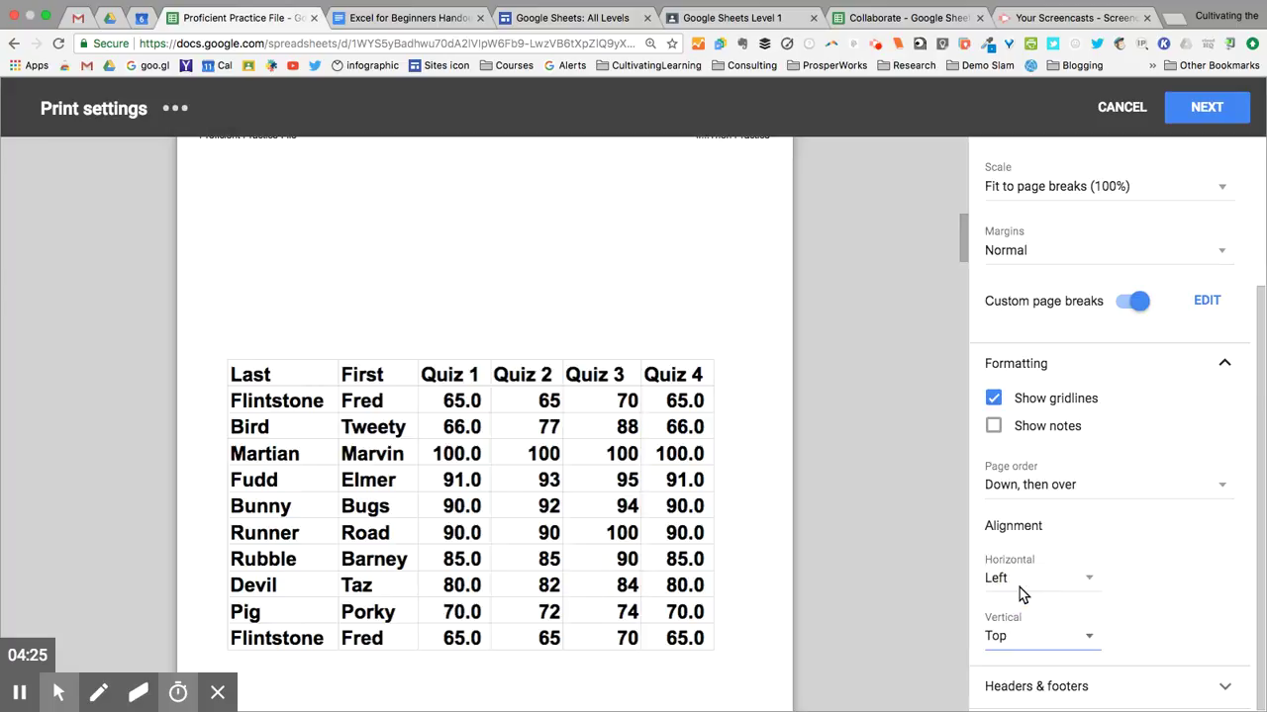
pyautogui.scroll(-5, 675, 432)
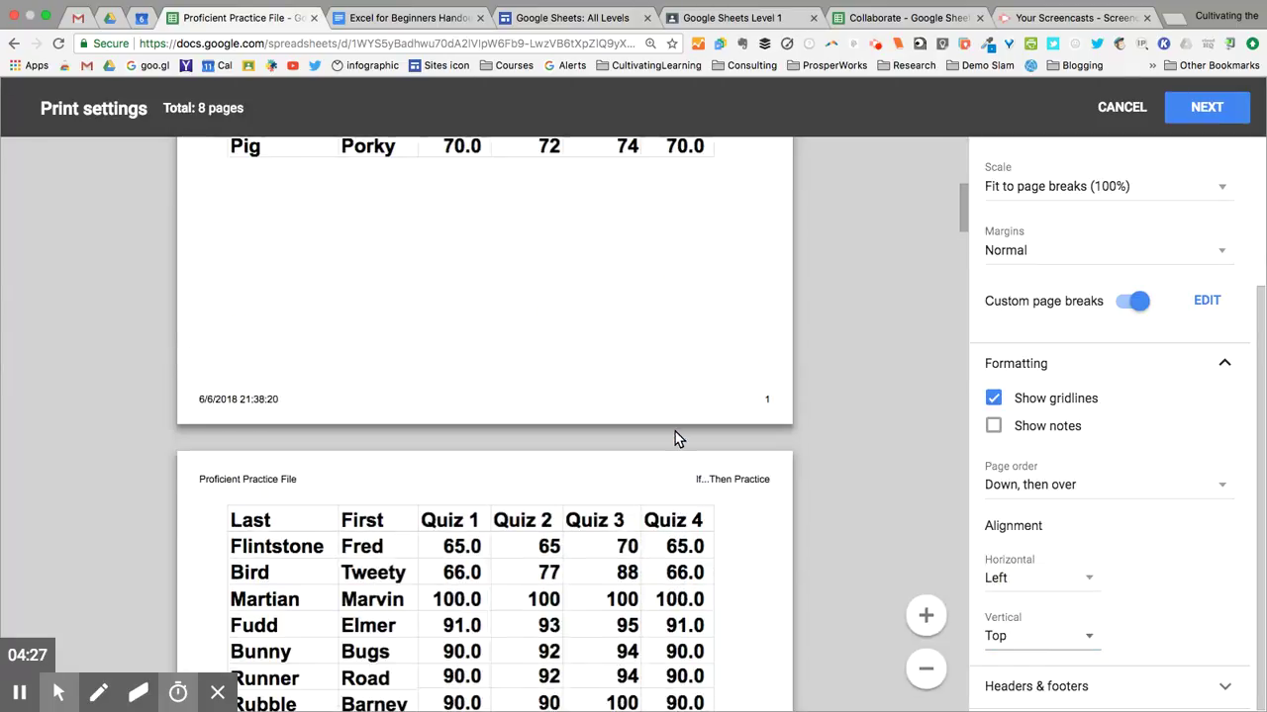
pyautogui.scroll(-10, 675, 431)
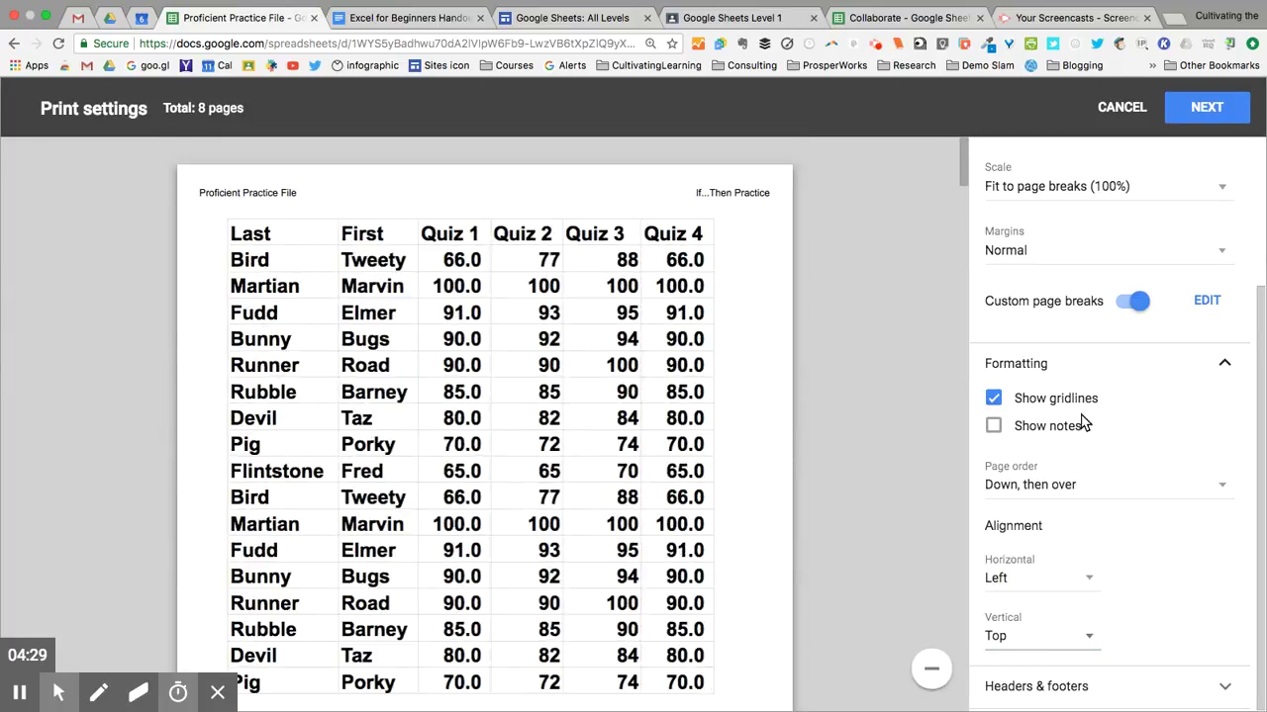
# Step: Clear all header and footer options, then include page numbers
pyautogui.click(1228, 687)
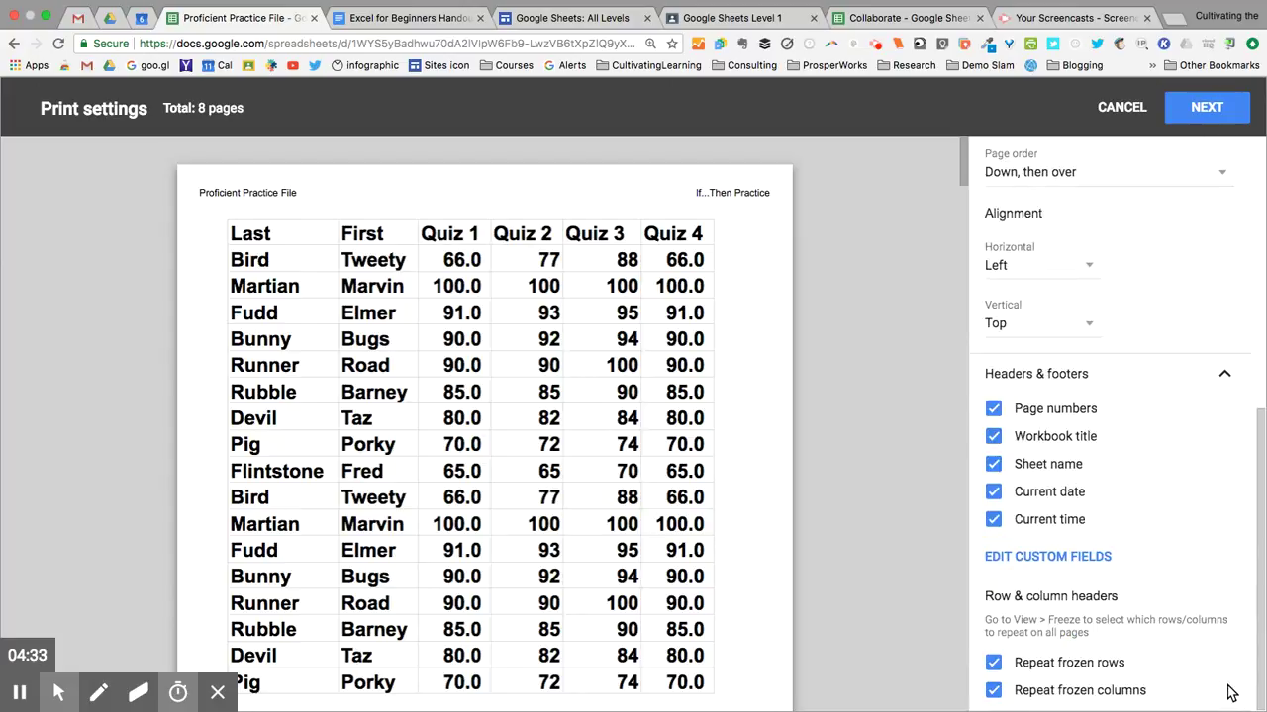
pyautogui.click(993, 409)
pyautogui.click(994, 436)
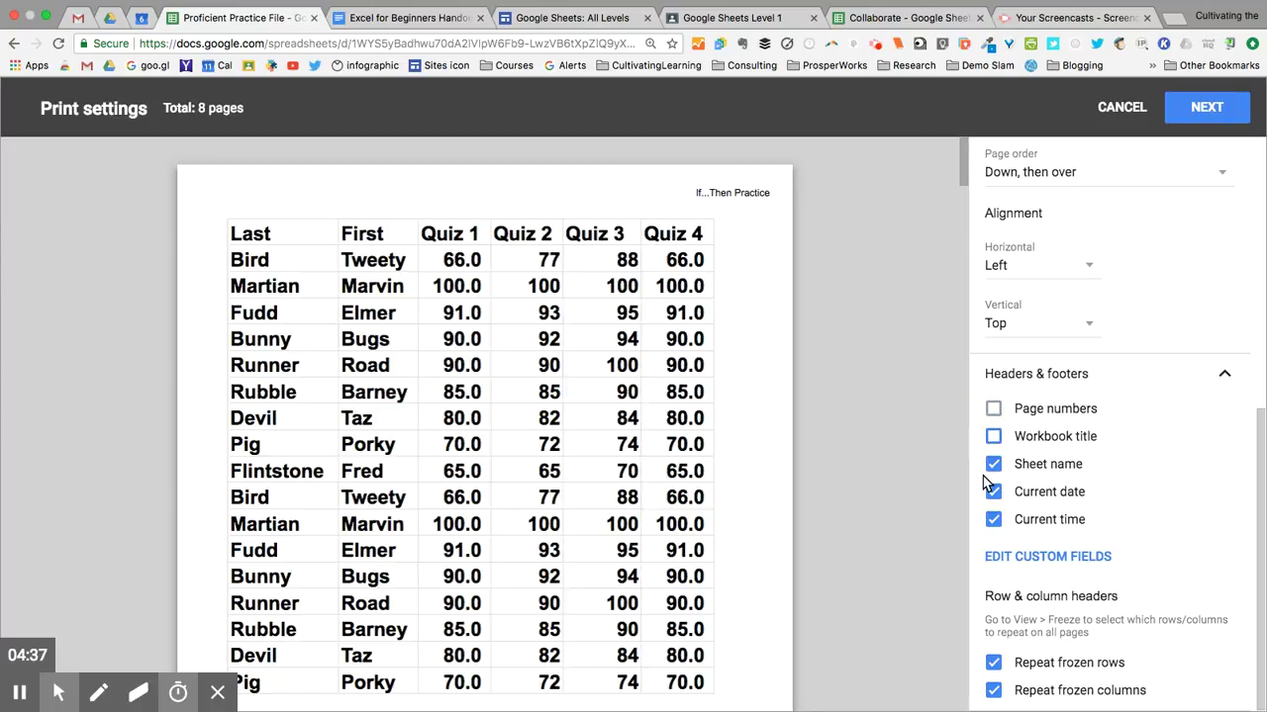
pyautogui.click(993, 464)
pyautogui.click(993, 492)
pyautogui.click(994, 520)
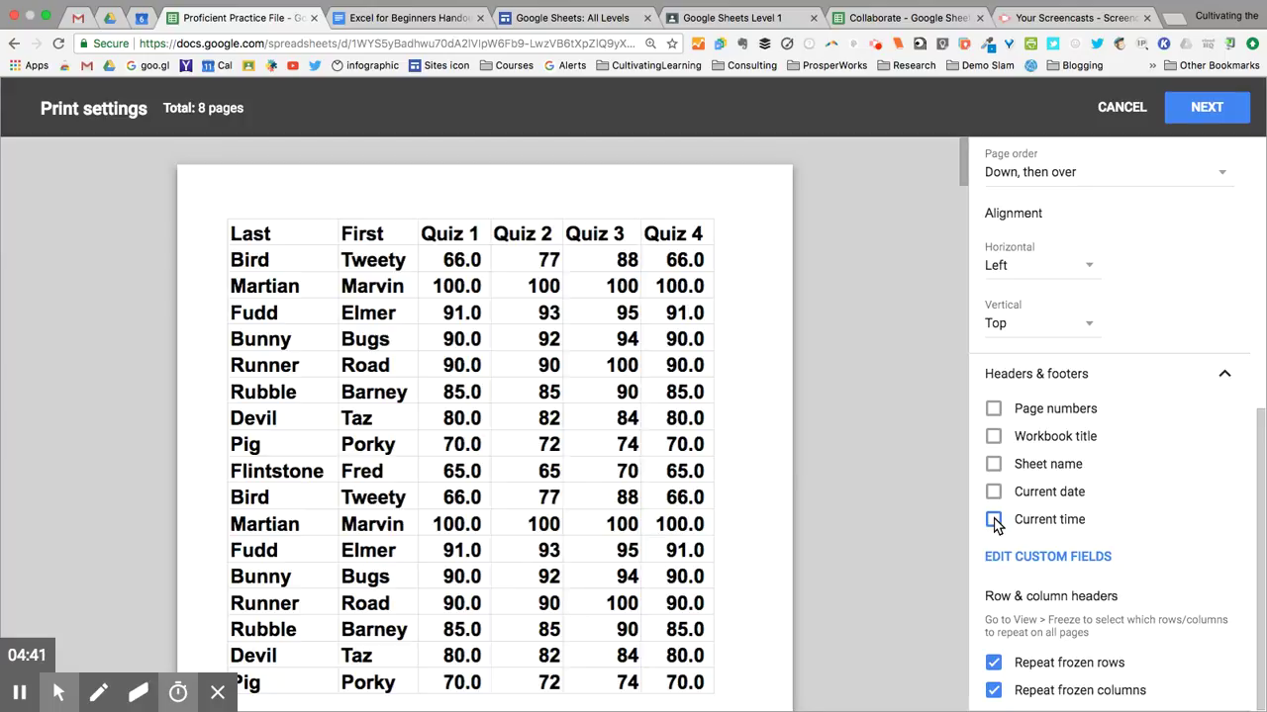
pyautogui.click(994, 409)
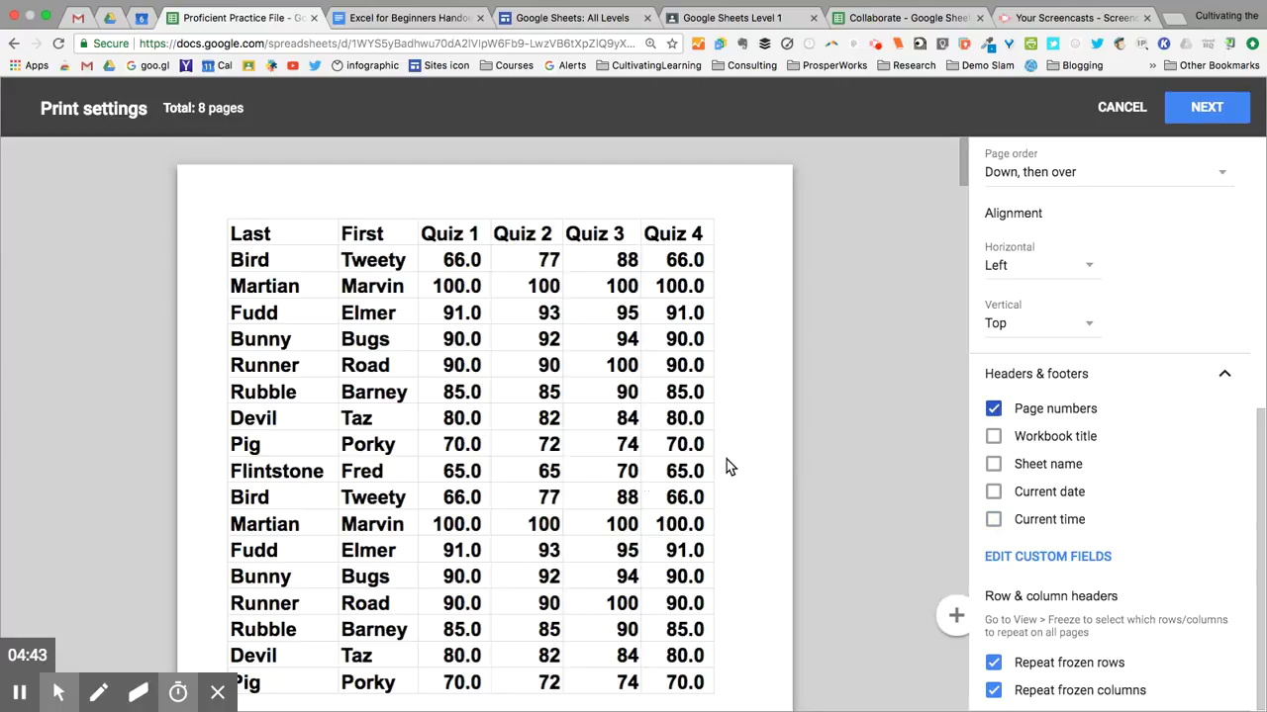
# Step: Add the workbook title and sheet name to the page headers
pyautogui.scroll(-5, 624, 487)
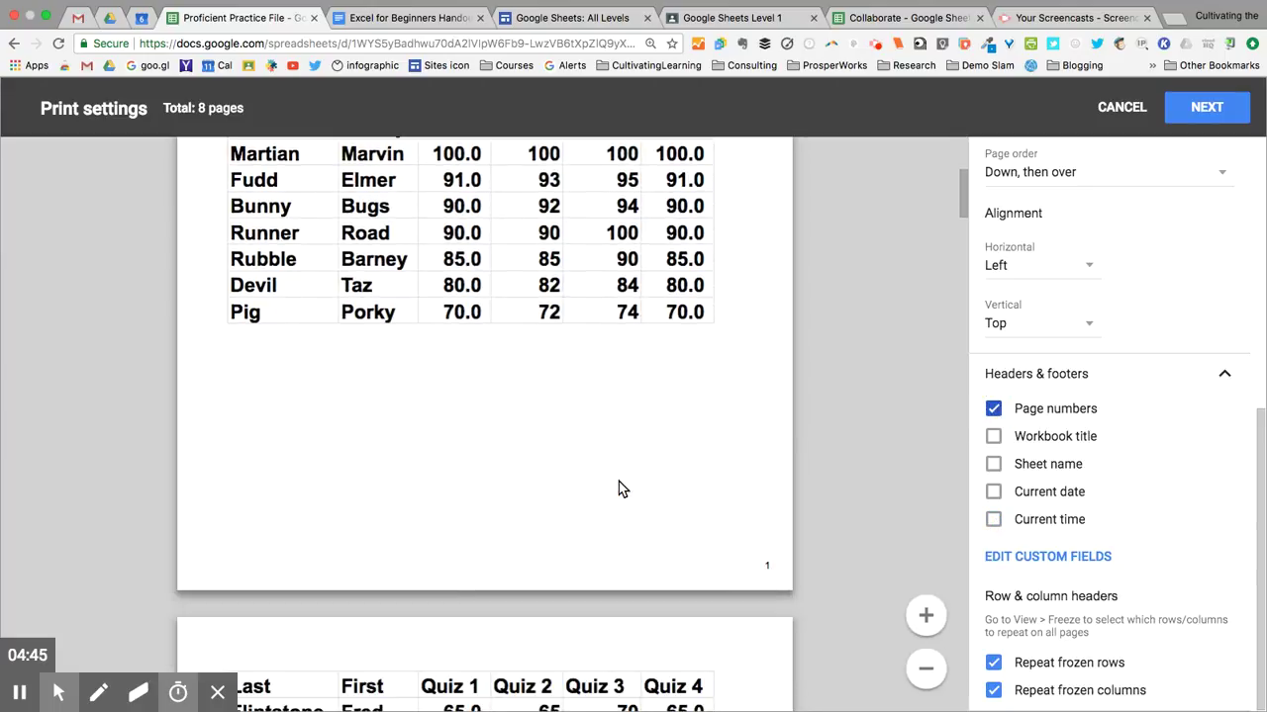
pyautogui.click(765, 572)
pyautogui.click(994, 436)
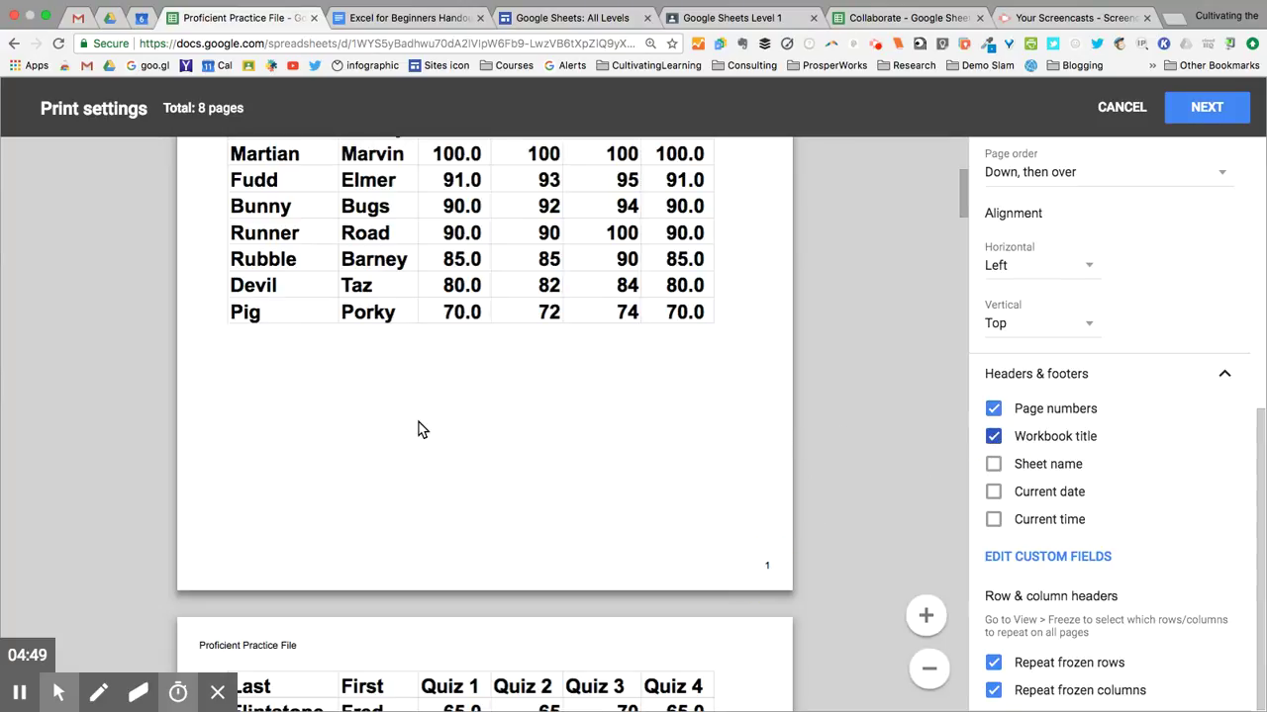
pyautogui.scroll(5, 418, 429)
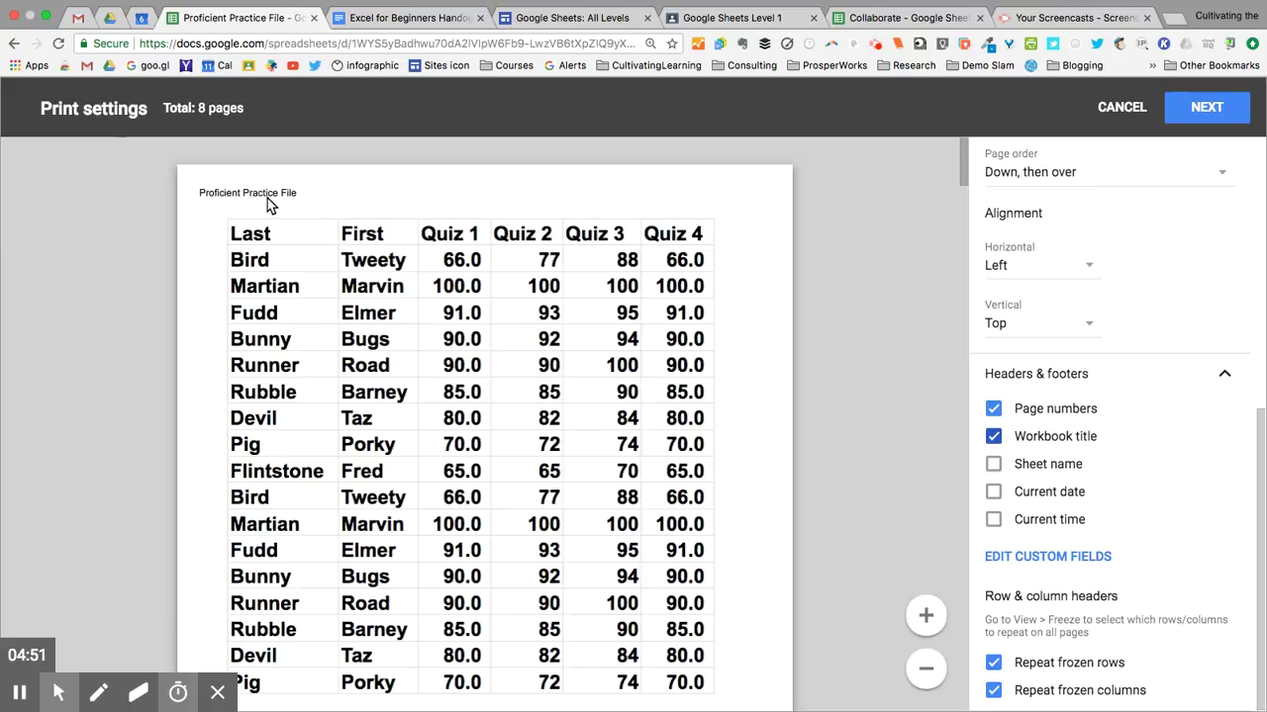
pyautogui.moveTo(264, 203)
pyautogui.mouseDown()
pyautogui.moveTo(203, 198)
pyautogui.moveTo(291, 201)
pyautogui.moveTo(237, 141)
pyautogui.mouseUp()
pyautogui.click(993, 465)
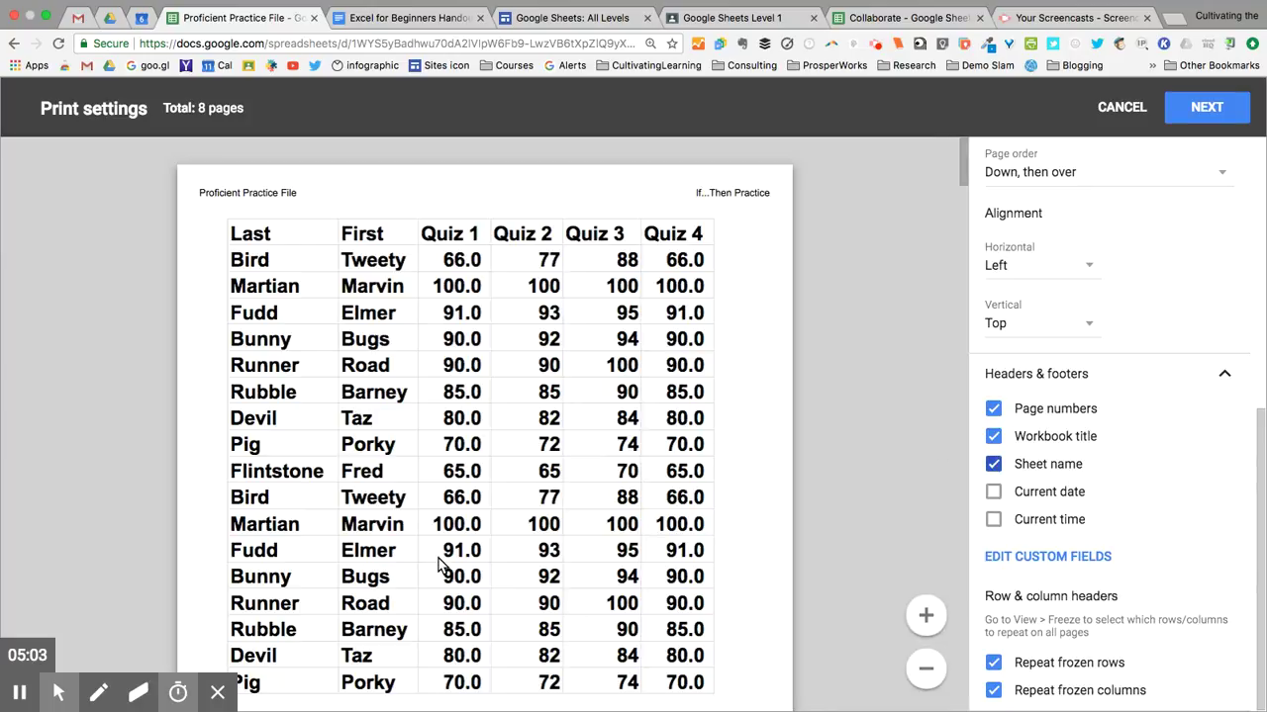
pyautogui.click(721, 192)
# Step: Add the current date and current time to the page footers, checking the preview
pyautogui.click(994, 492)
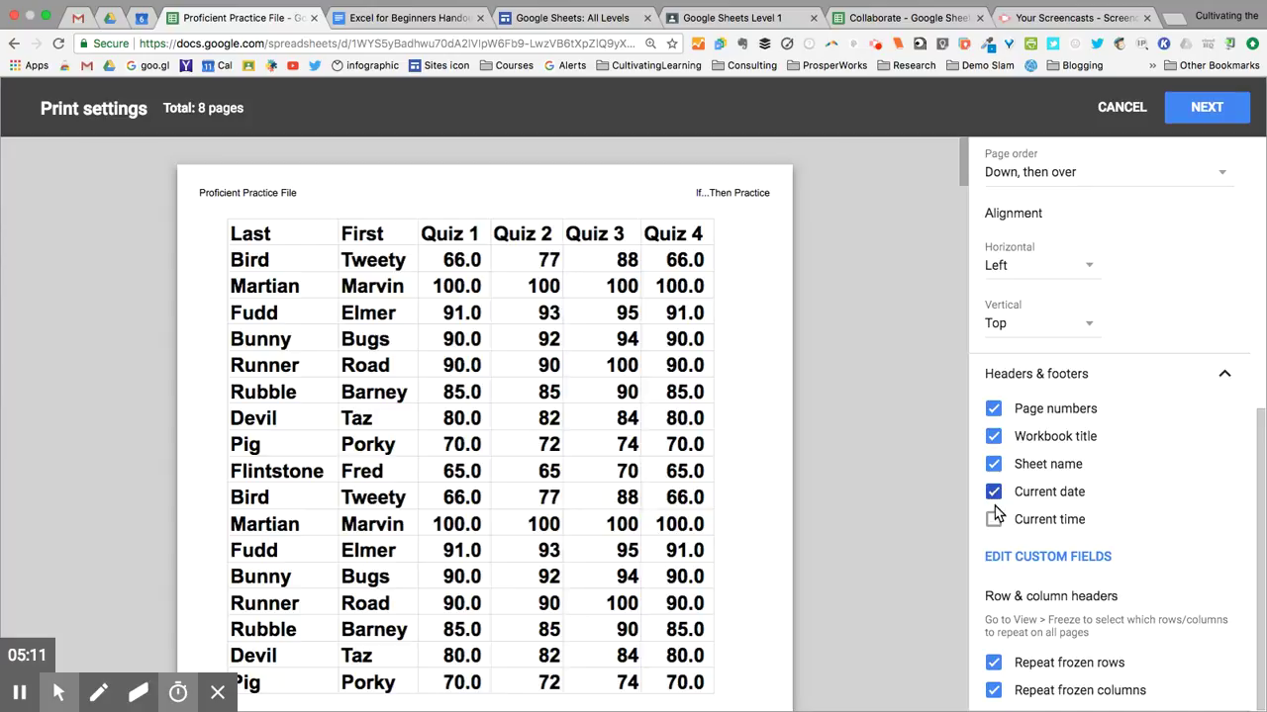
pyautogui.click(994, 519)
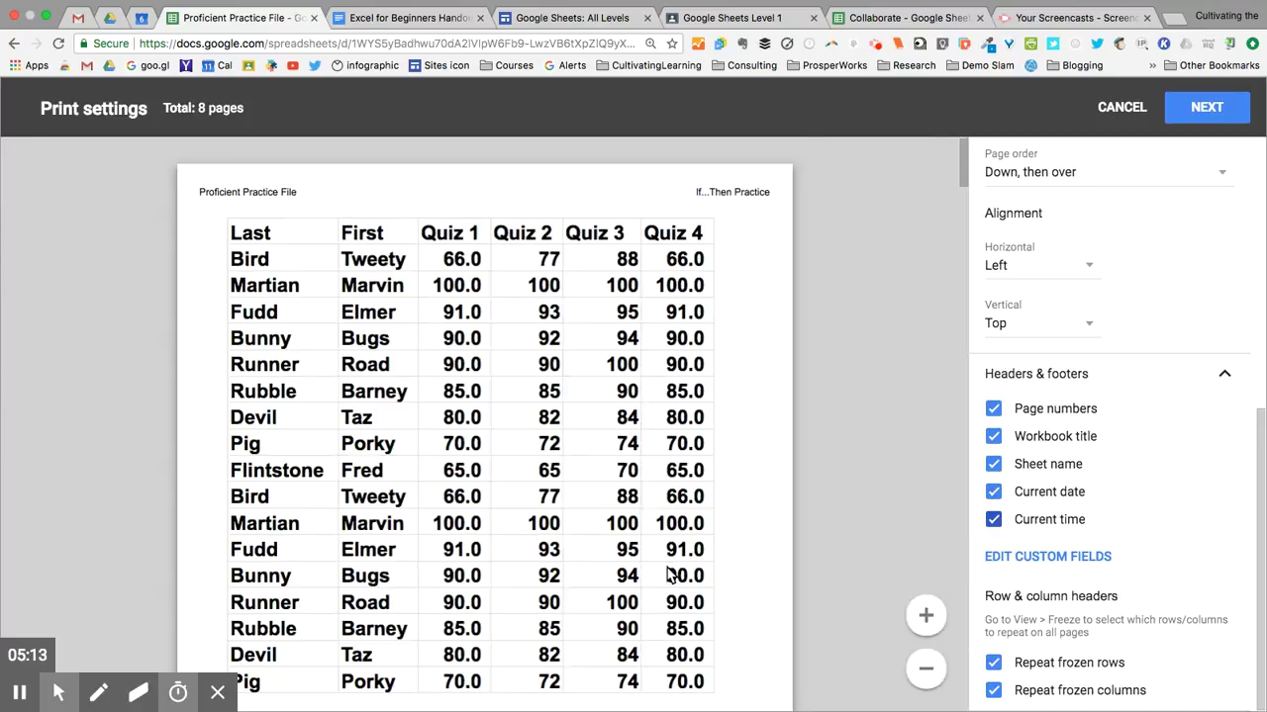
pyautogui.scroll(-3, 667, 575)
pyautogui.scroll(-2, 667, 575)
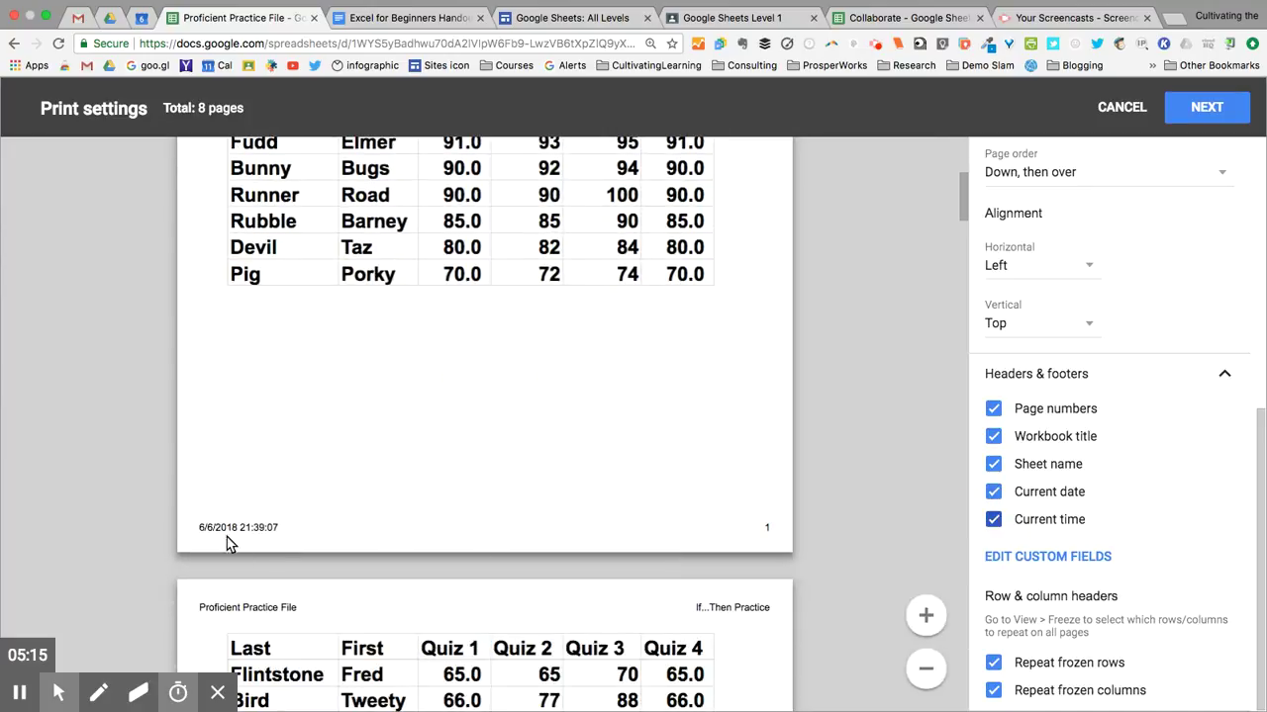
pyautogui.click(188, 539)
pyautogui.click(263, 518)
pyautogui.click(188, 537)
pyautogui.click(287, 522)
pyautogui.click(250, 521)
pyautogui.click(257, 526)
pyautogui.scroll(-4, 468, 509)
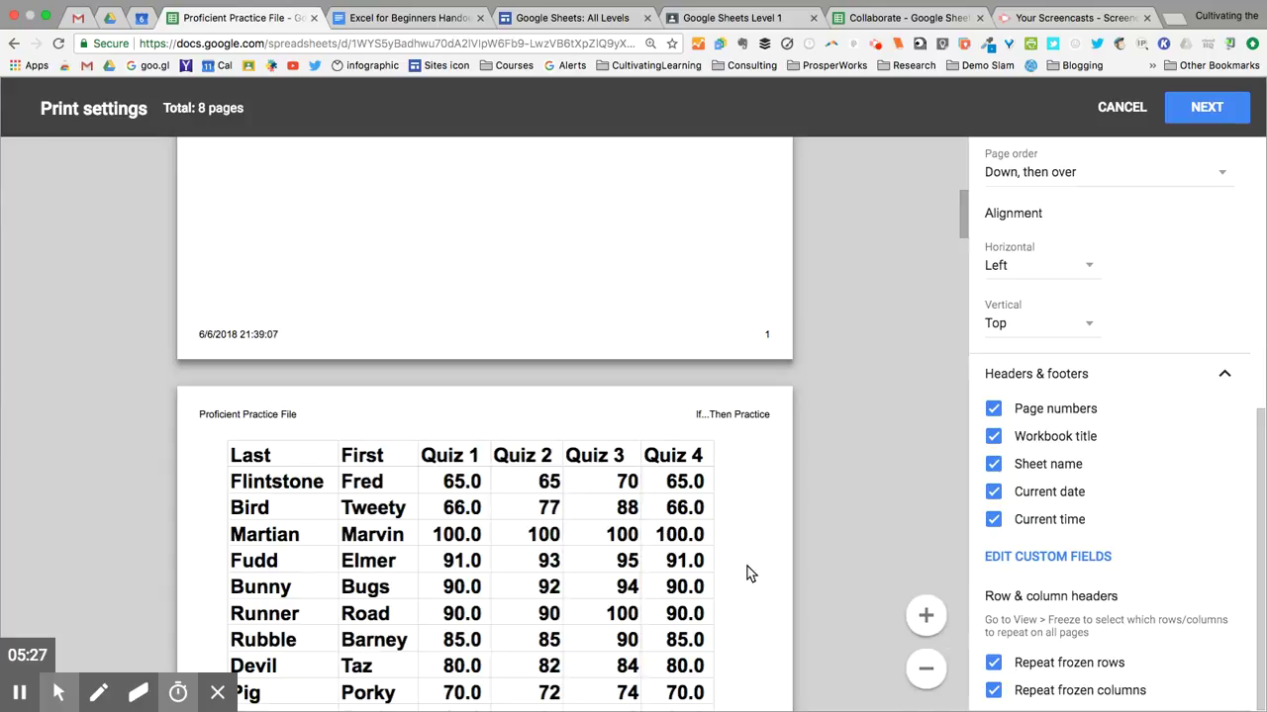
pyautogui.click(993, 665)
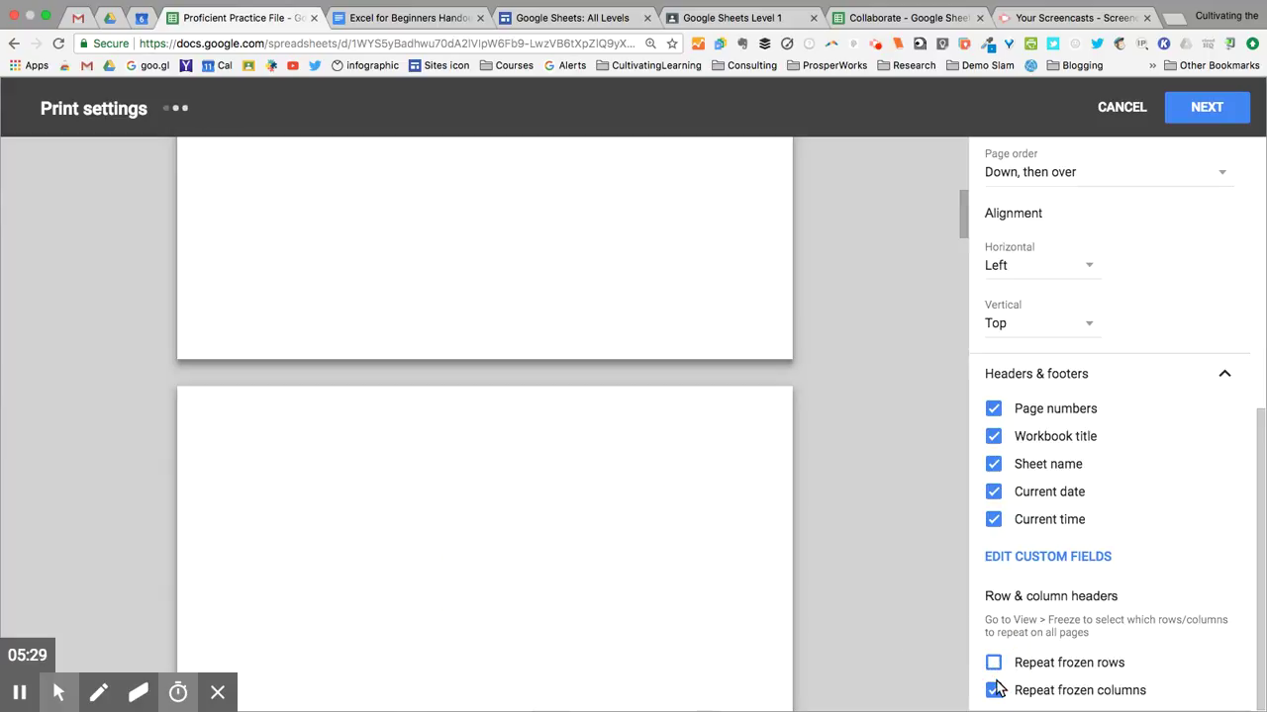
pyautogui.click(994, 689)
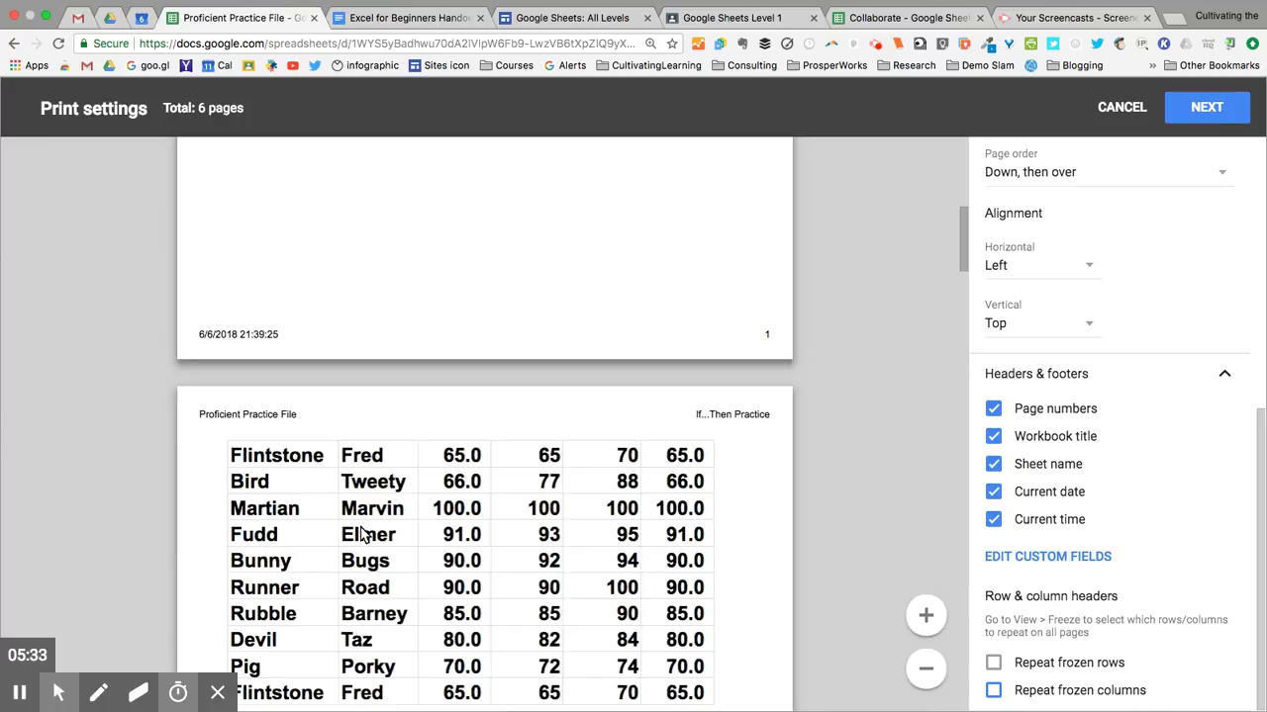
pyautogui.scroll(-5, 358, 535)
pyautogui.scroll(3, 360, 534)
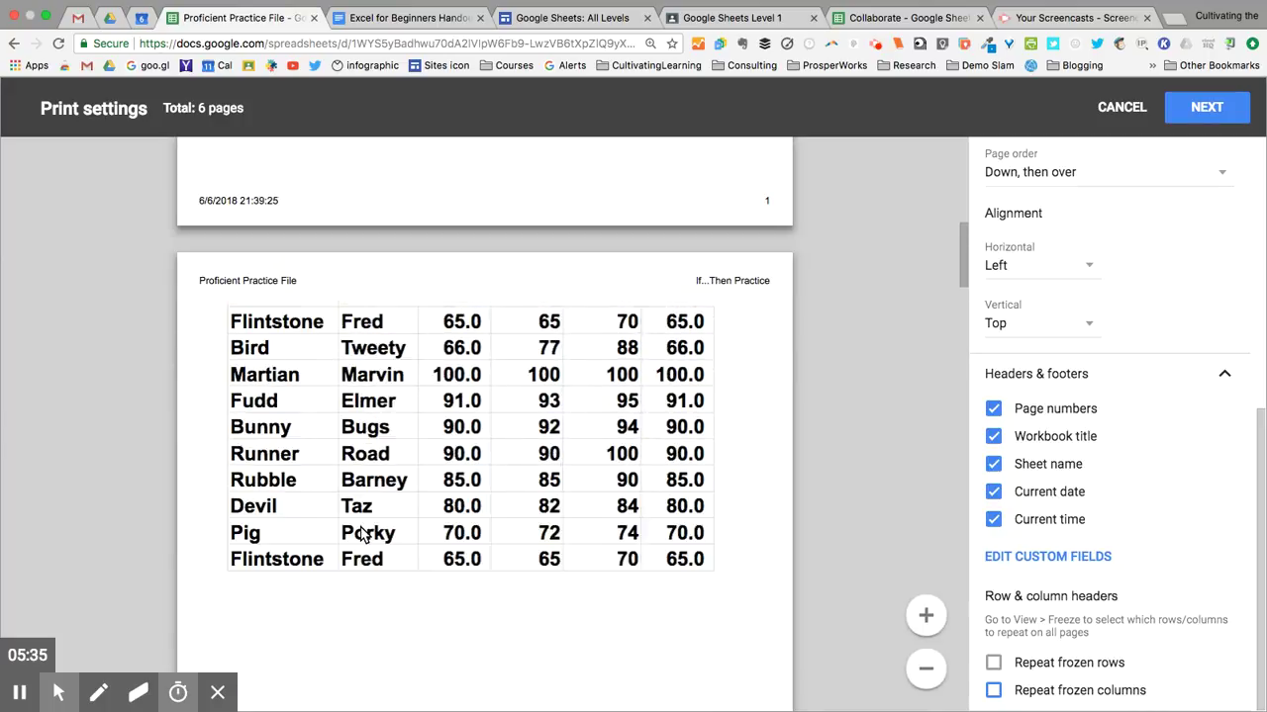
pyautogui.click(457, 389)
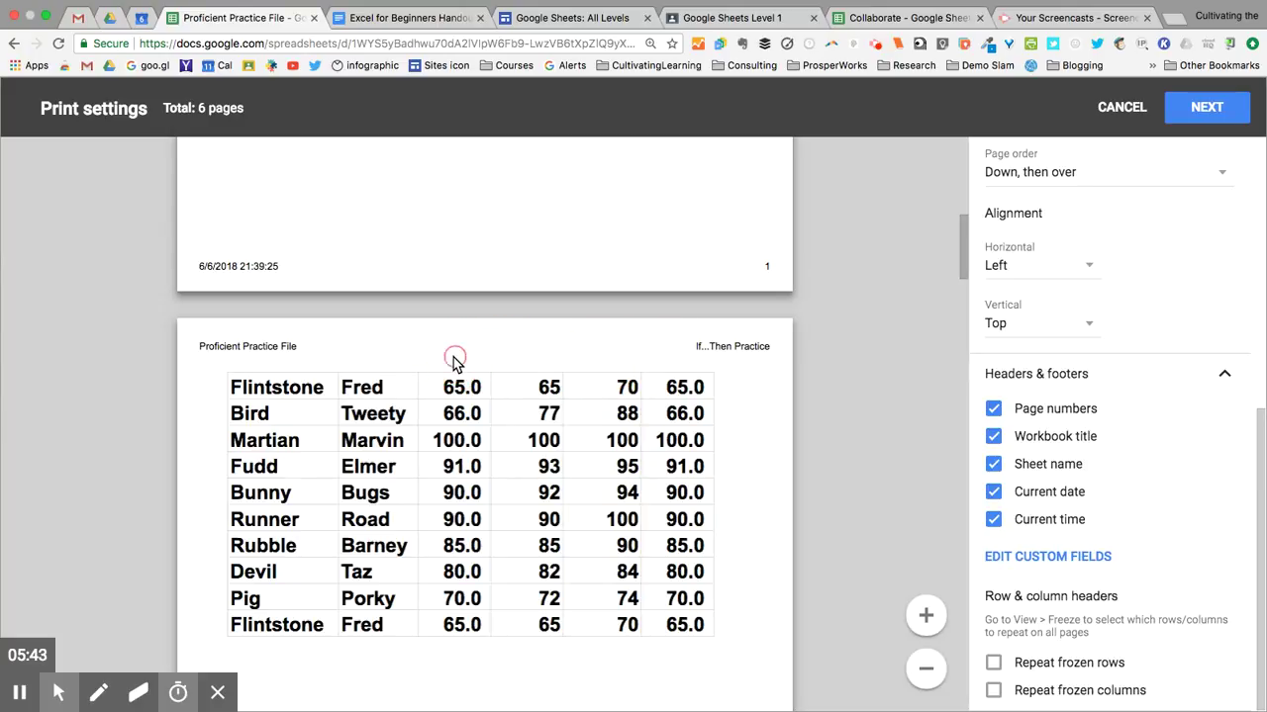
pyautogui.scroll(-3, 454, 364)
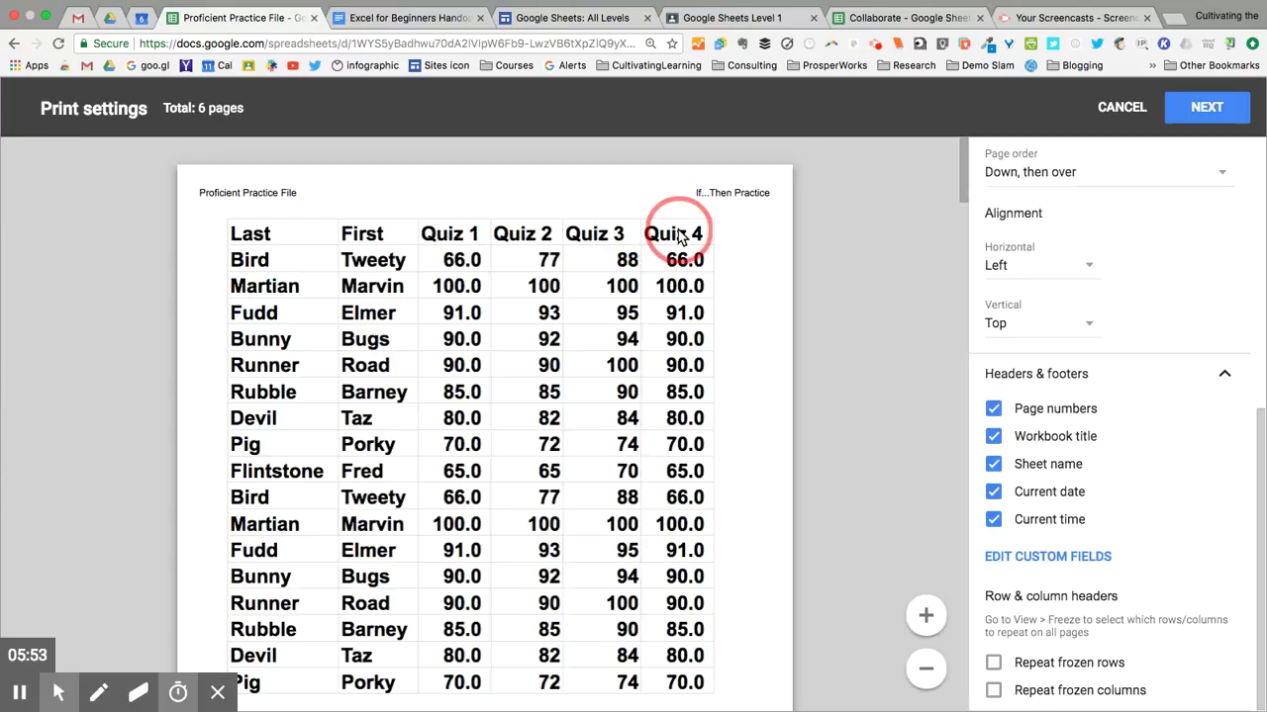
pyautogui.click(995, 664)
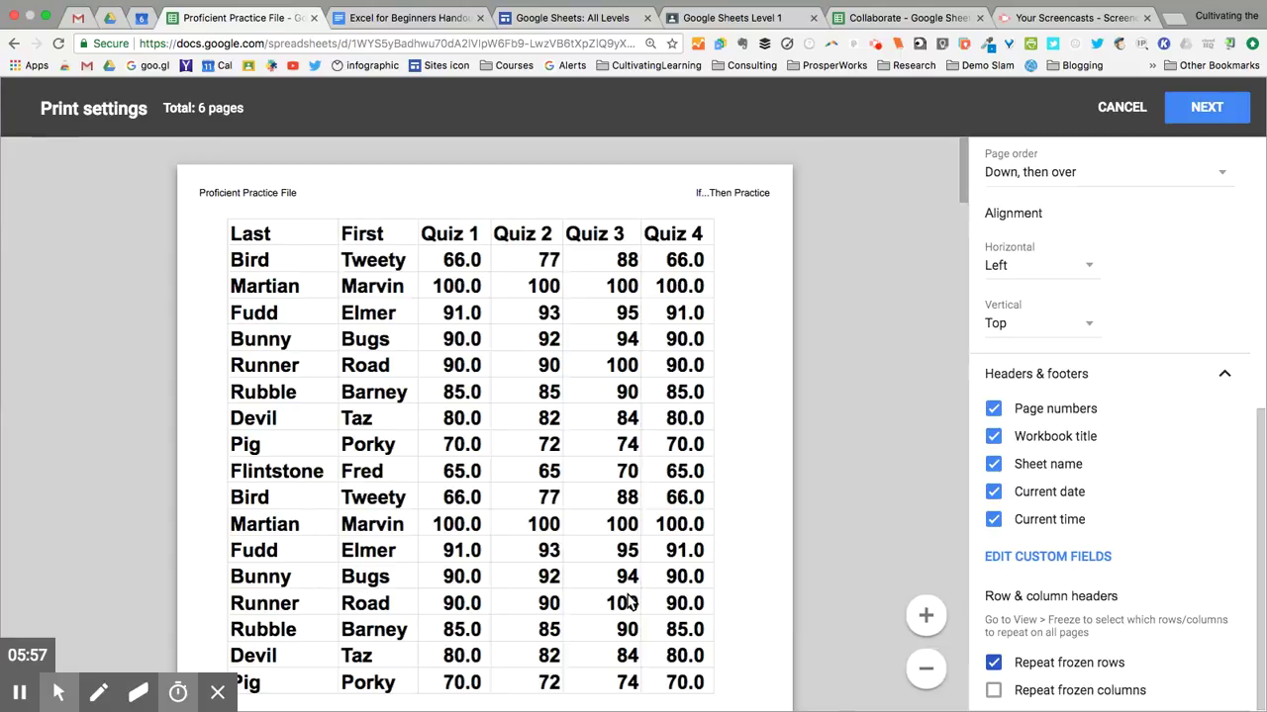
pyautogui.scroll(-10, 627, 600)
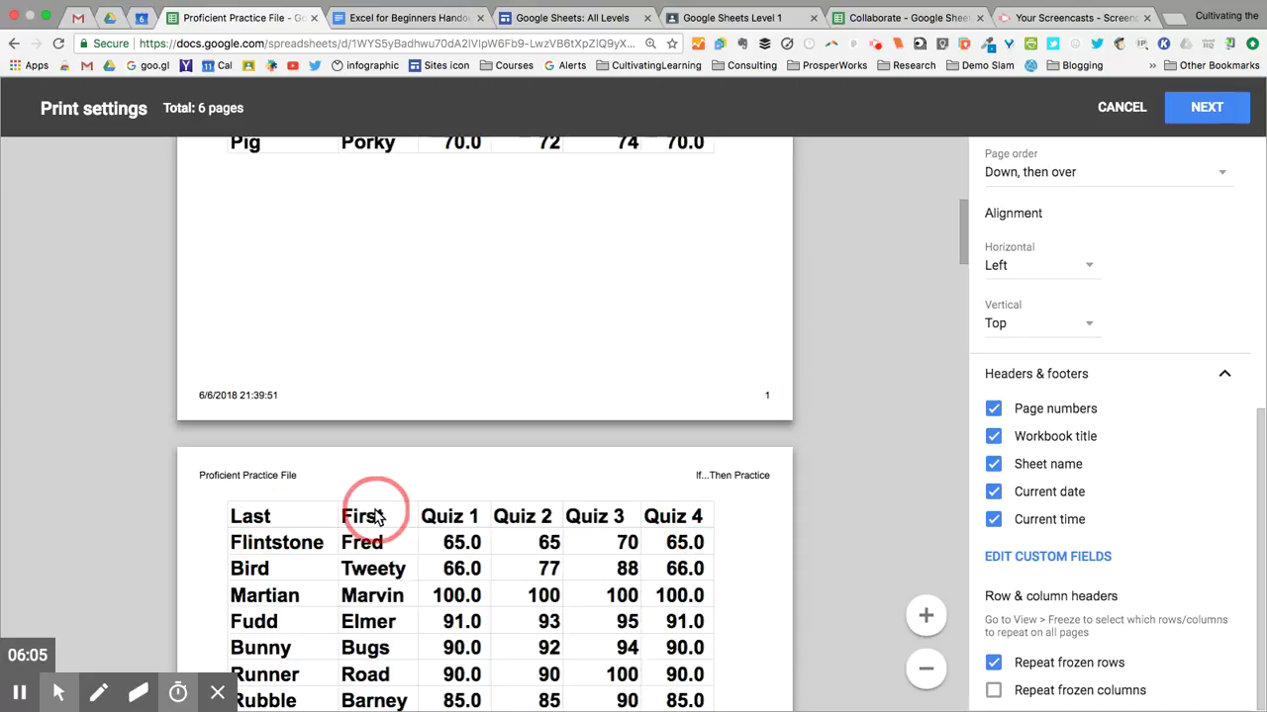
pyautogui.scroll(-10, 374, 515)
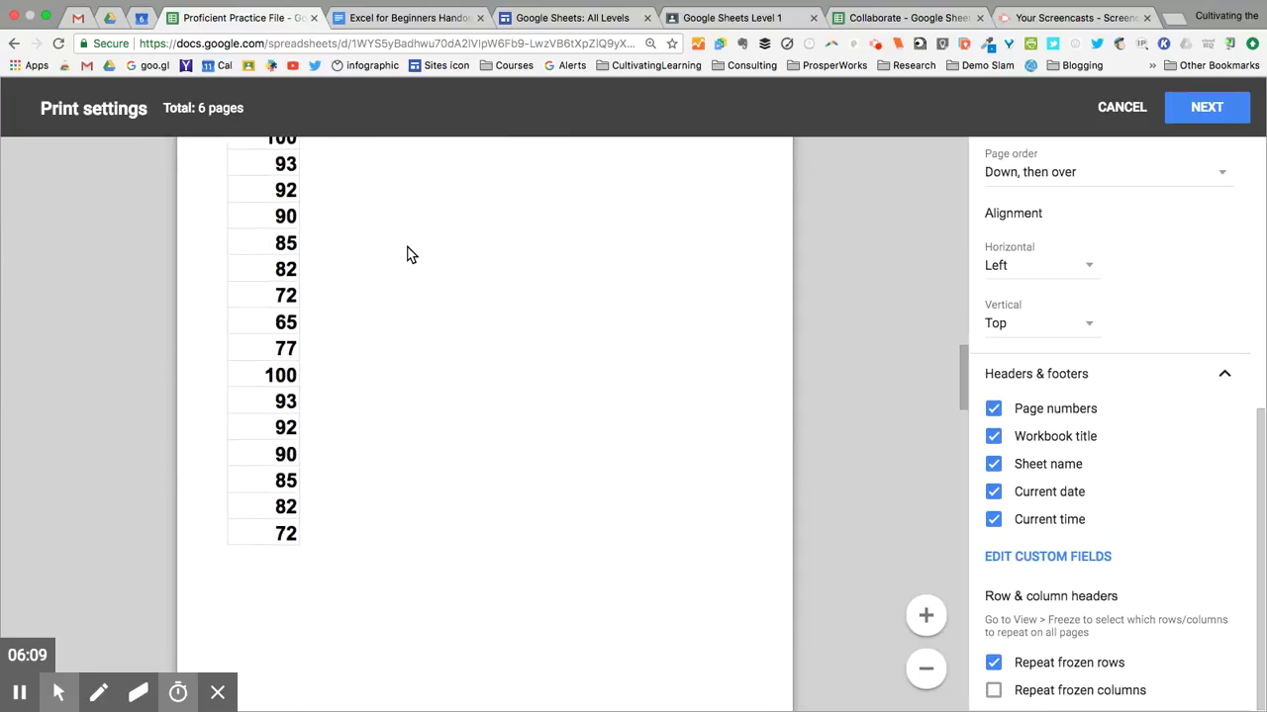
pyautogui.scroll(2, 407, 254)
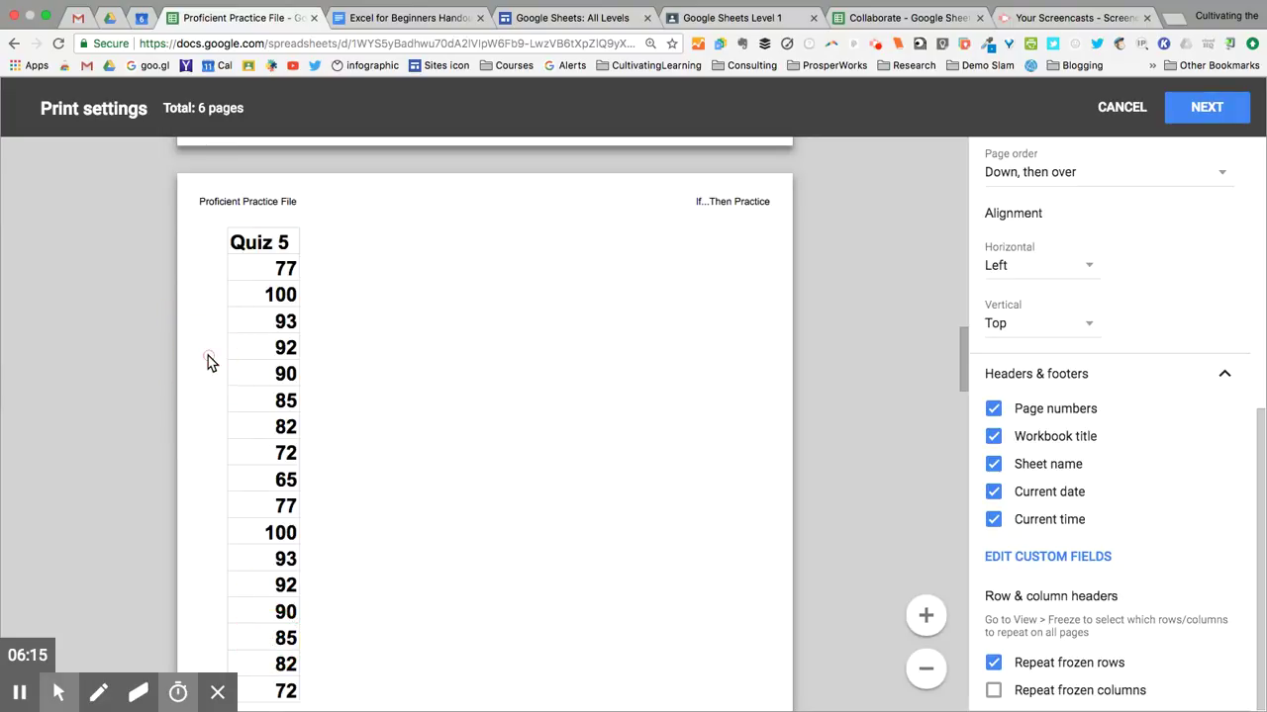
pyautogui.click(993, 690)
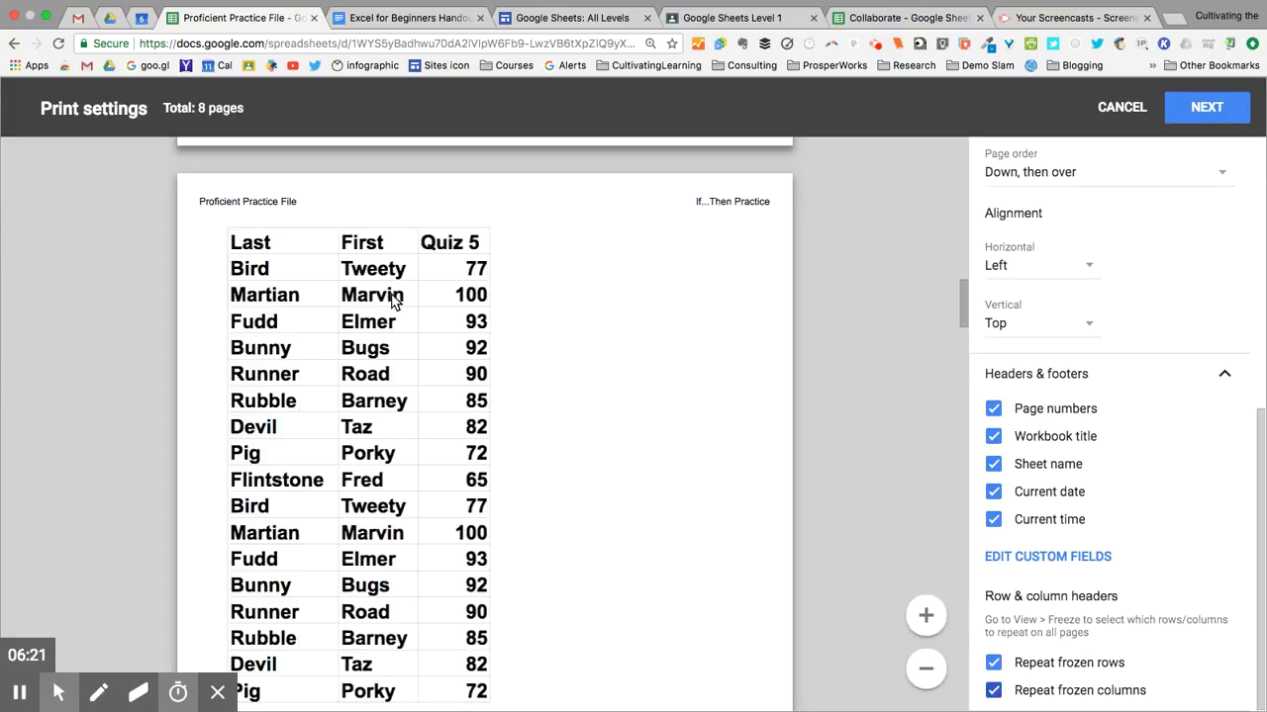
pyautogui.moveTo(297, 268)
pyautogui.mouseDown()
pyautogui.moveTo(440, 280)
pyautogui.moveTo(442, 400)
pyautogui.moveTo(477, 568)
pyautogui.moveTo(469, 548)
pyautogui.mouseUp()
# Step: Send the sheet to Chrome's print dialog and change the destination from the printer to Save as PDF
pyautogui.click(1198, 104)
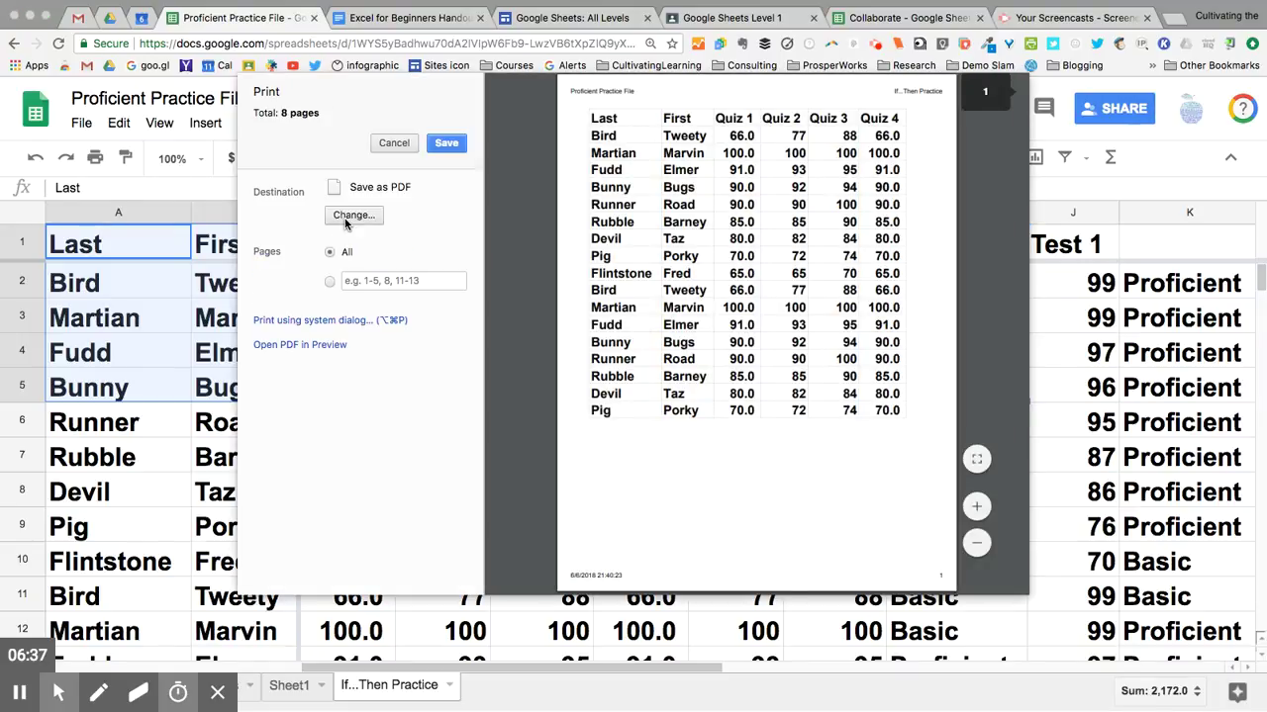
pyautogui.click(346, 218)
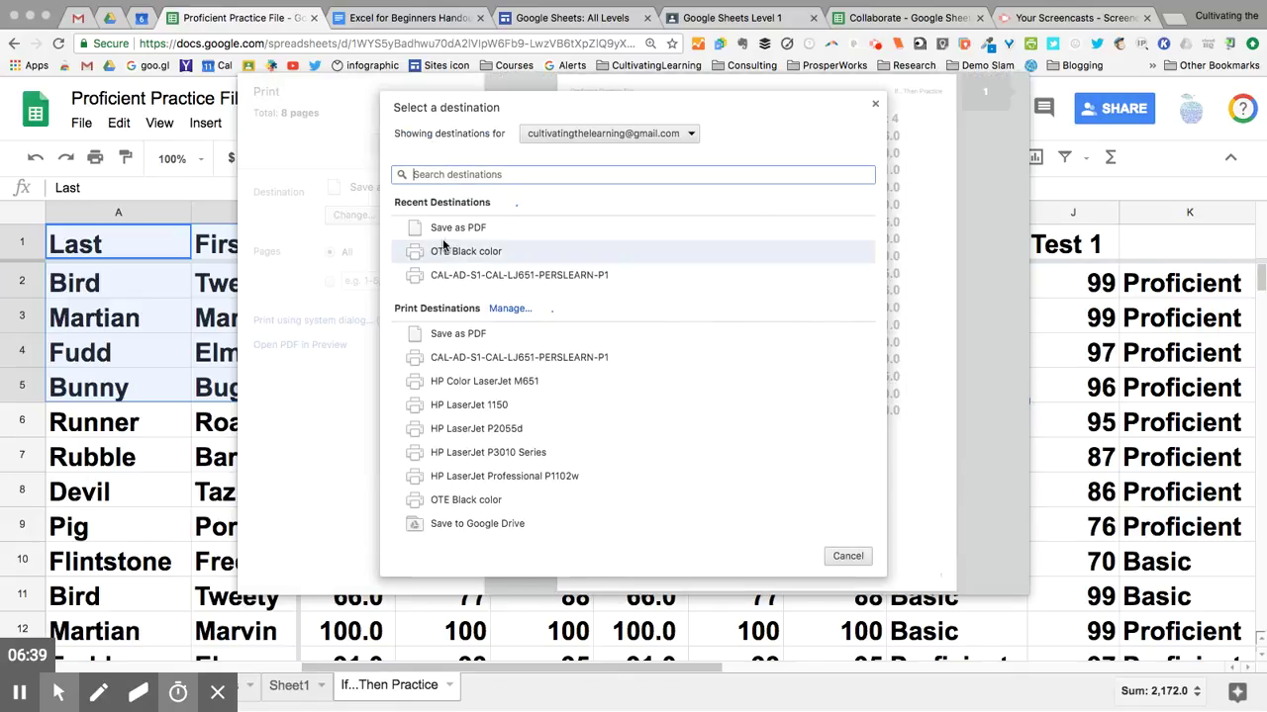
pyautogui.click(446, 250)
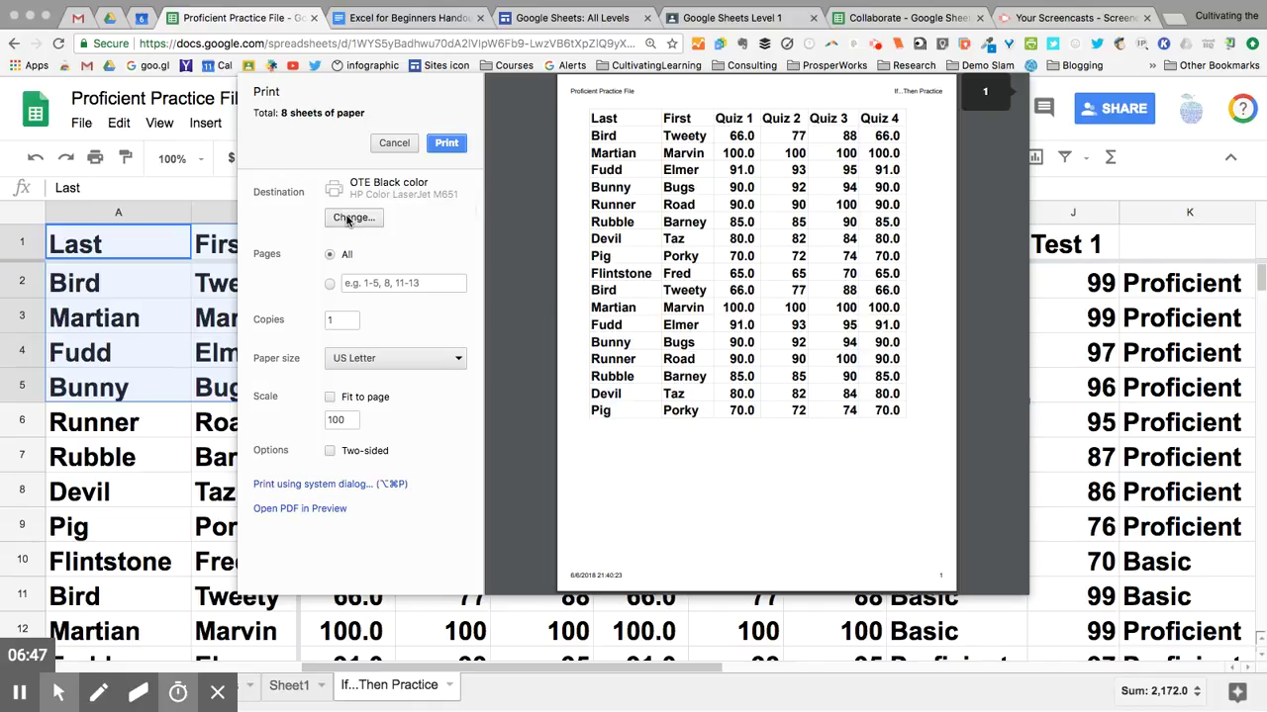
pyautogui.click(352, 218)
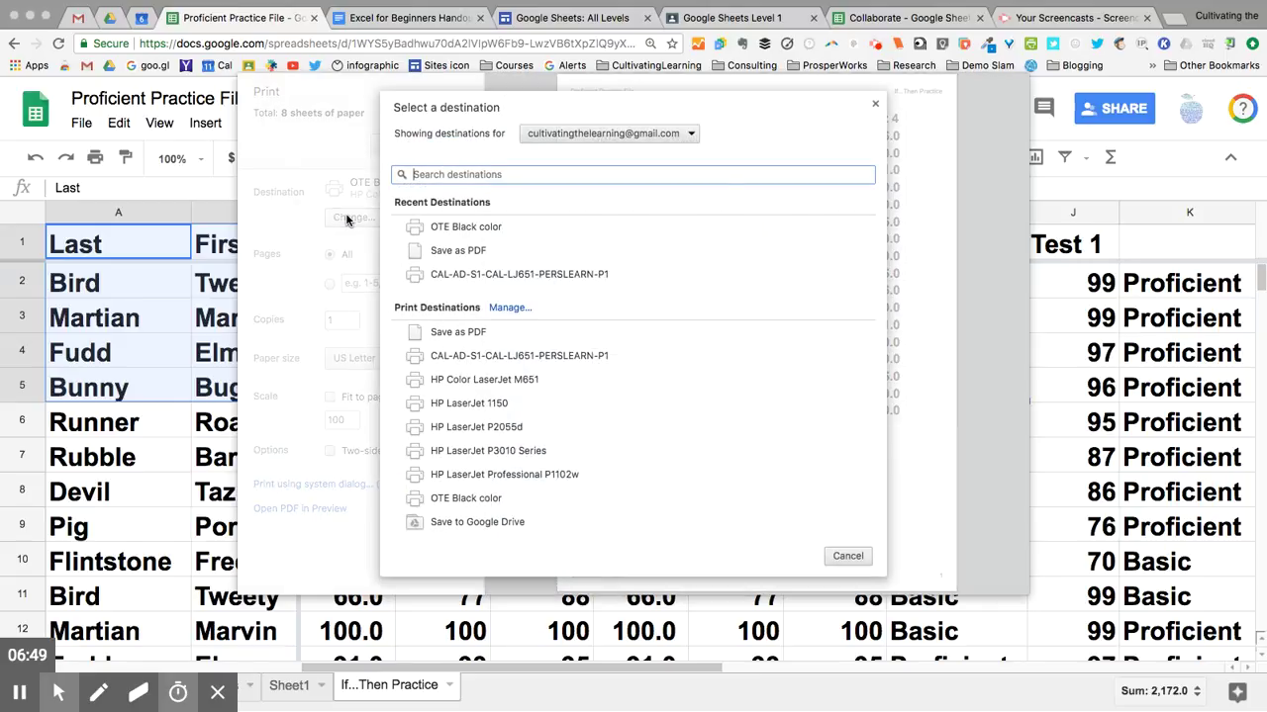
pyautogui.click(476, 257)
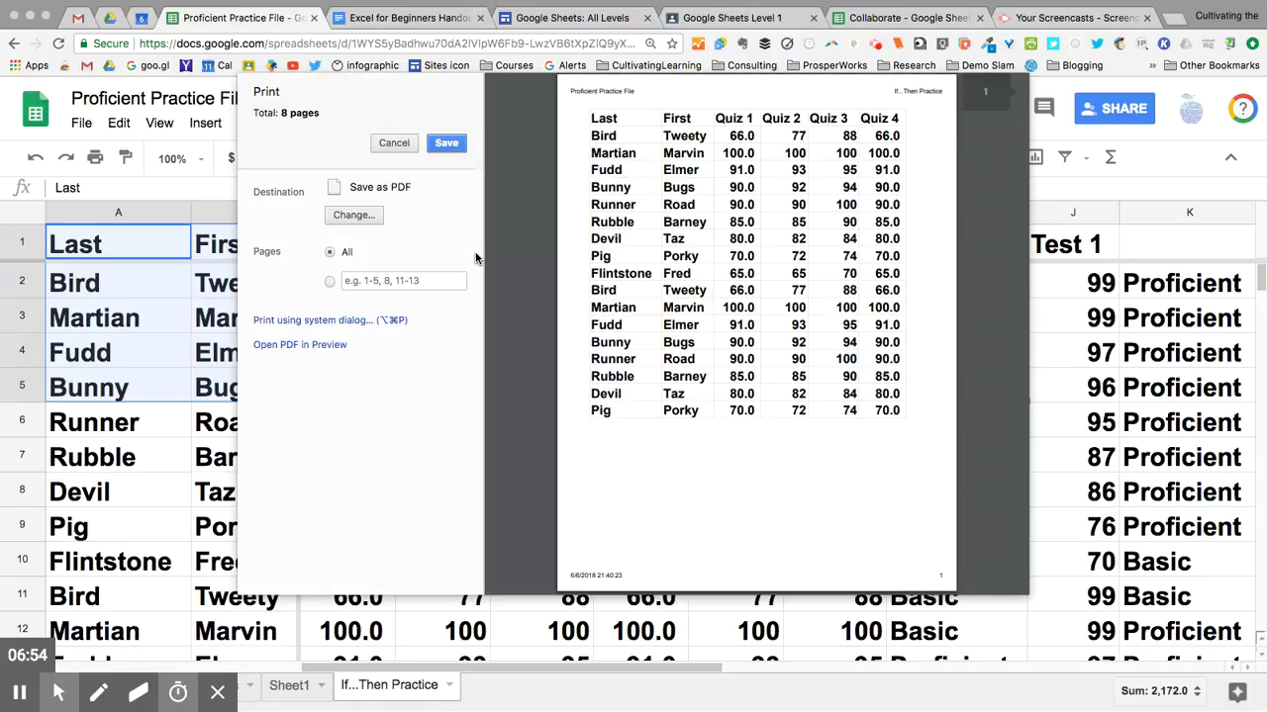
# Step: Save the printout as a PDF named Proficient Practice File.pdf, overwriting the existing copy
pyautogui.click(447, 147)
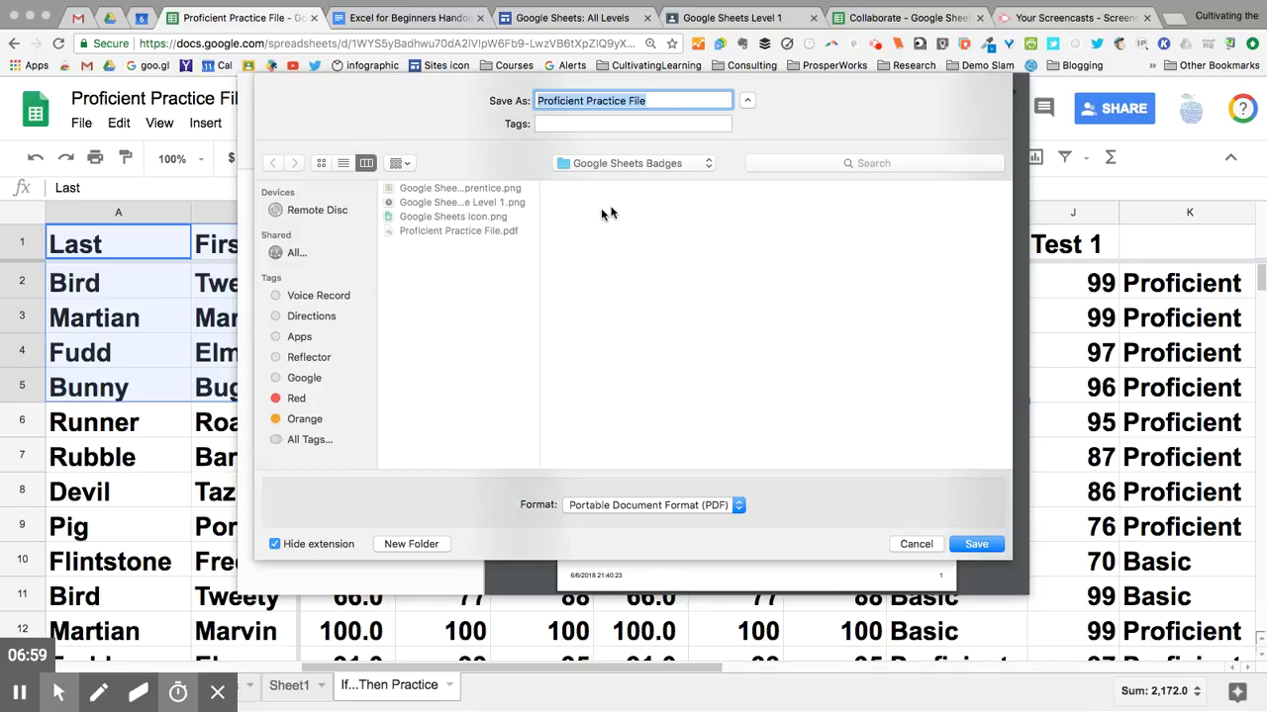
pyautogui.click(693, 509)
pyautogui.click(698, 506)
pyautogui.click(979, 547)
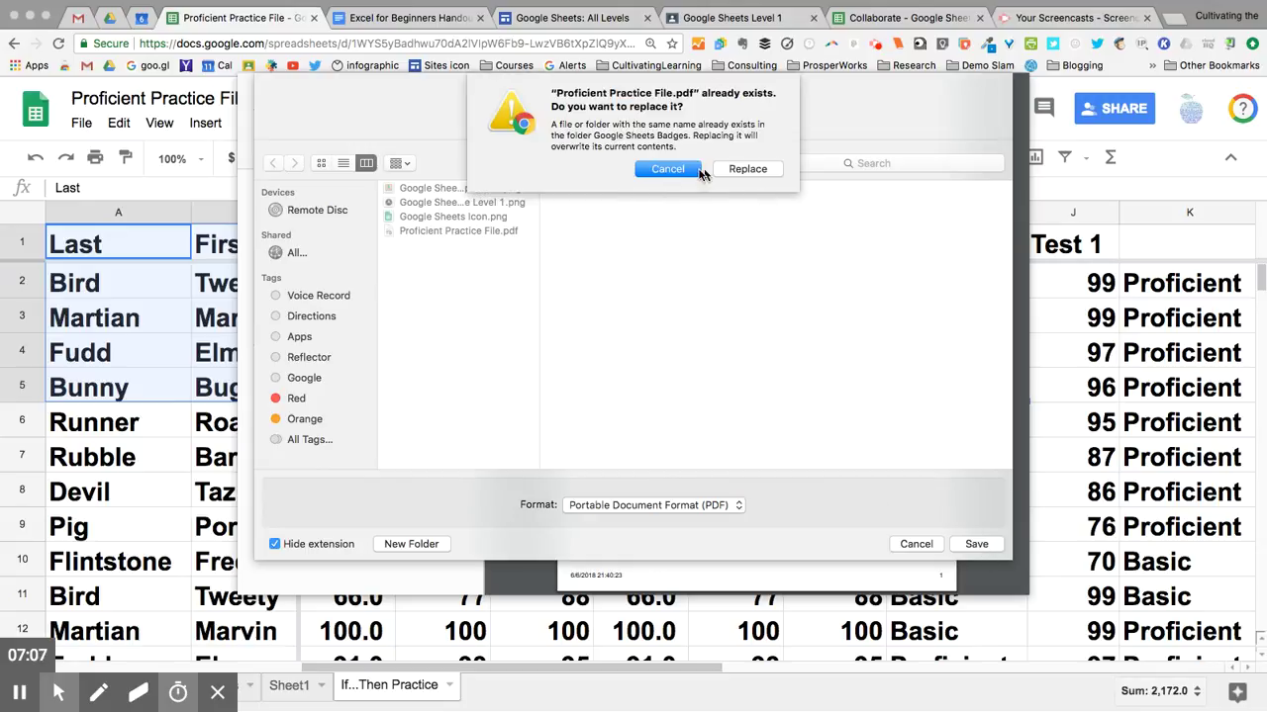
pyautogui.click(745, 169)
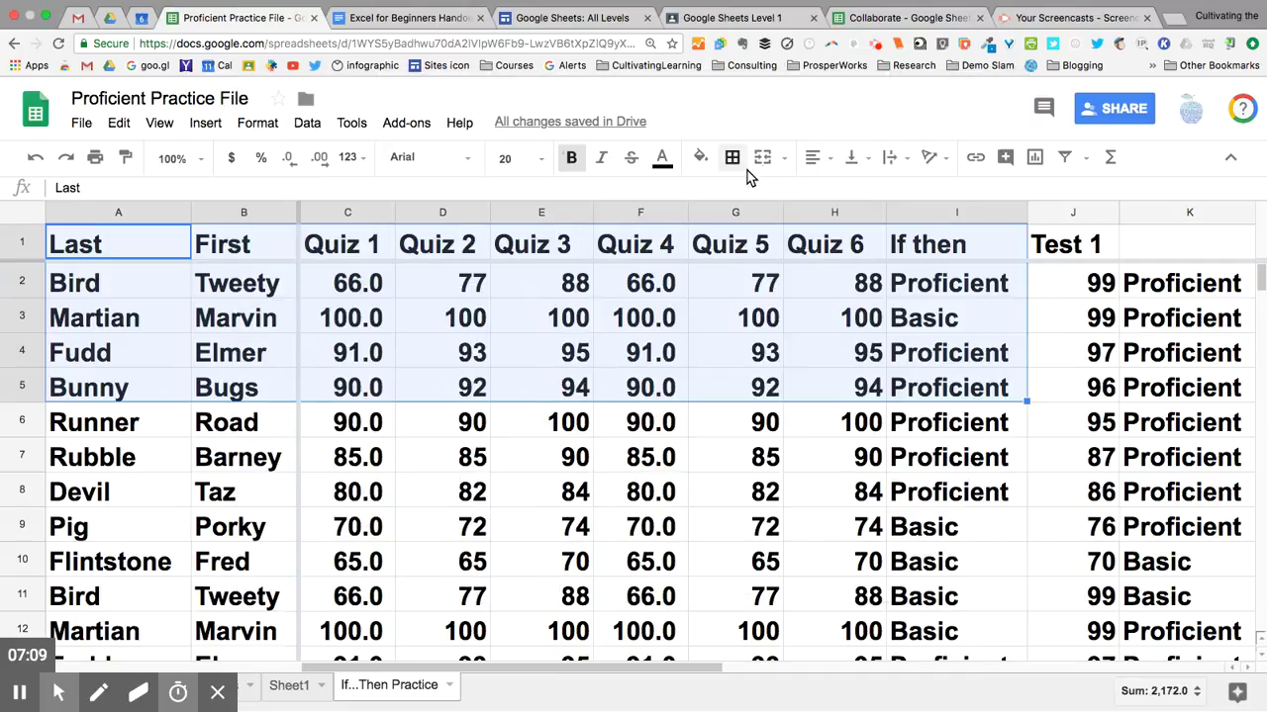